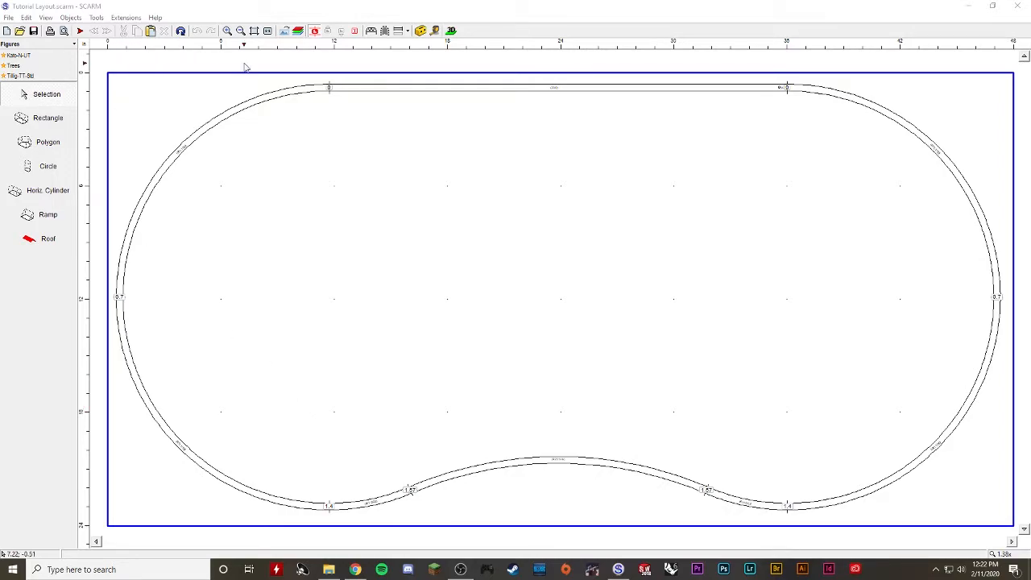
# Display the layers list, make Layer 1 active and visible, and toggle Layer 0's visibility off and back on
pyautogui.scroll(-2, 598, 317)
pyautogui.moveTo(629, 322); pyautogui.dragTo(512, 275, button='middle')
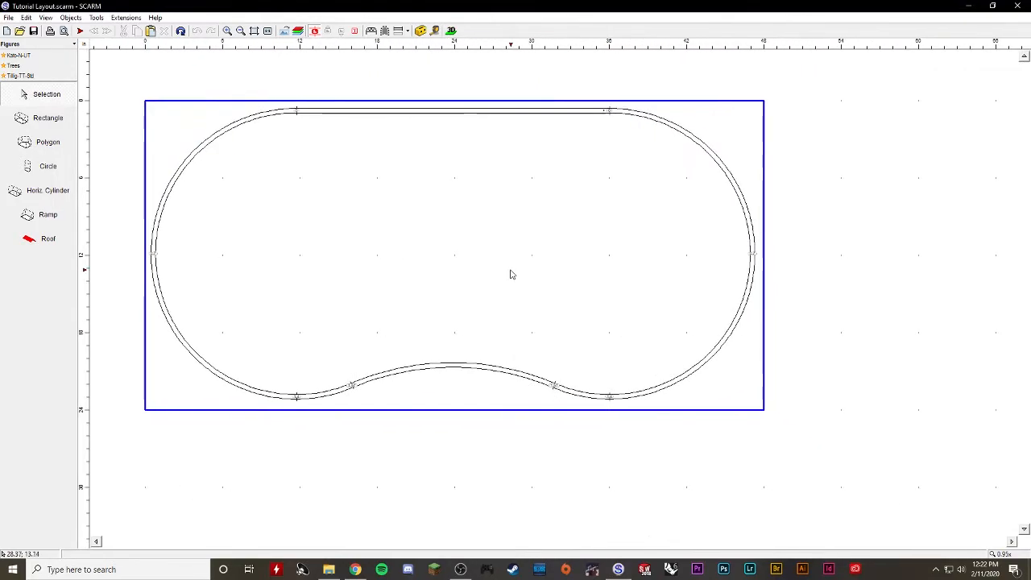
pyautogui.click(298, 31)
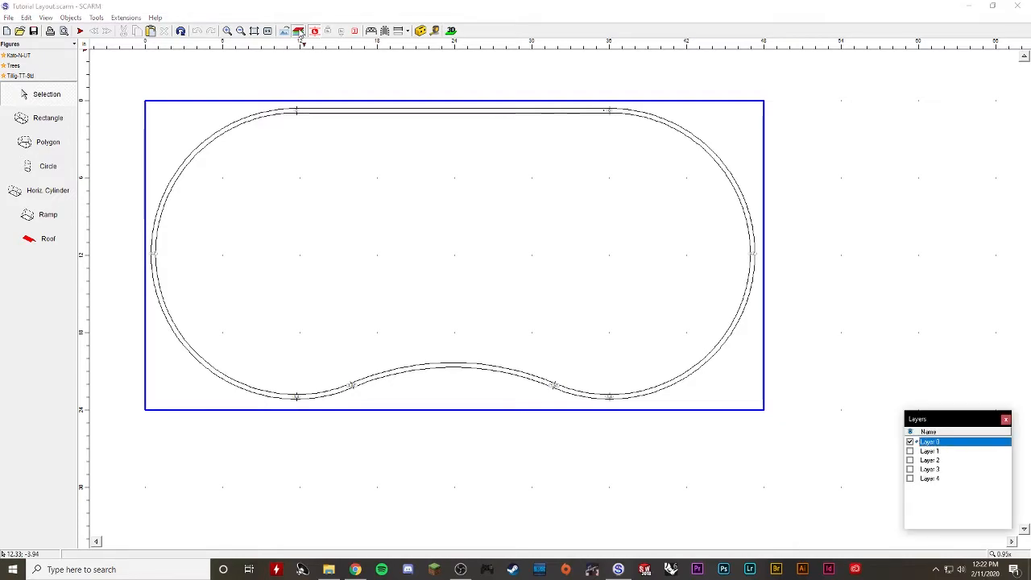
pyautogui.click(928, 452)
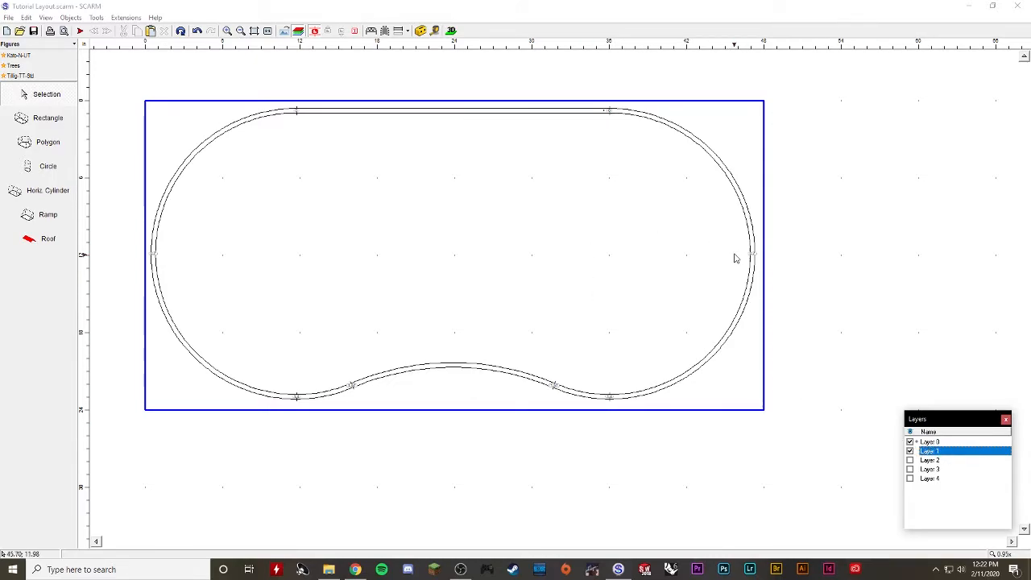
pyautogui.click(910, 441)
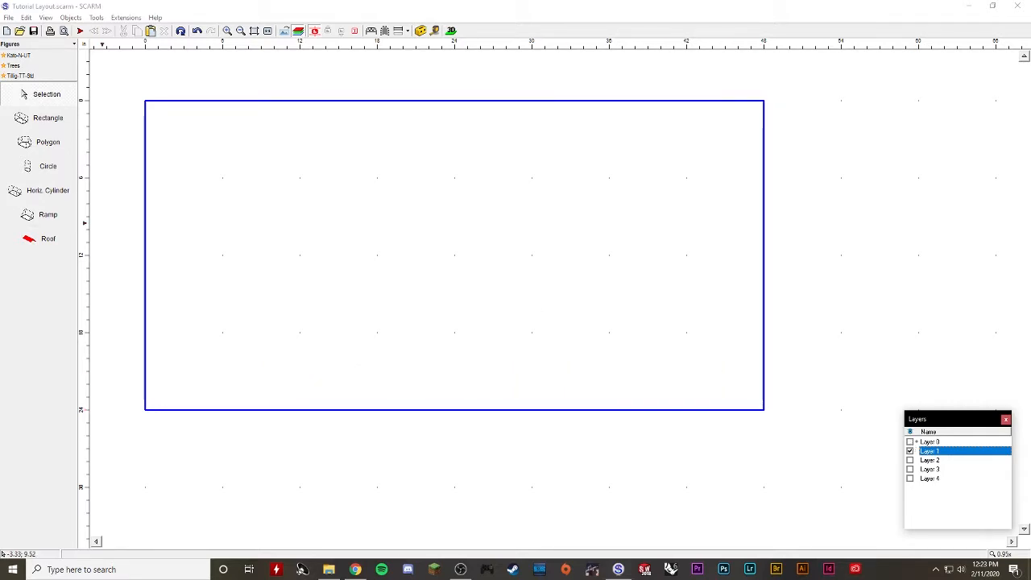
pyautogui.click(910, 441)
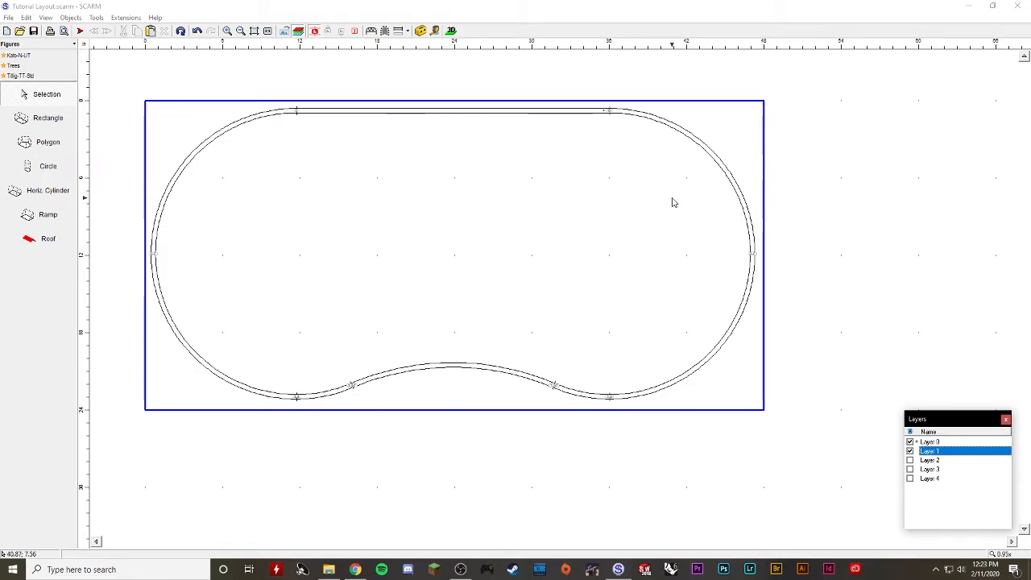
# Draw a closed polygon figure over the board's right end, from about X 37.5 to 48 in, with a jagged inner edge ending near Y 22.1 in
pyautogui.click(73, 45)
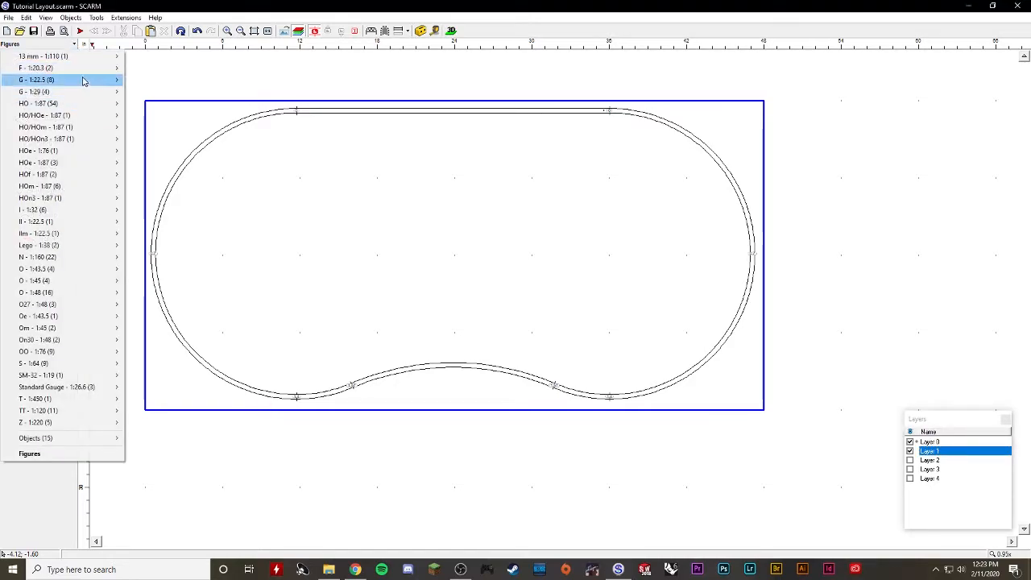
pyautogui.click(70, 457)
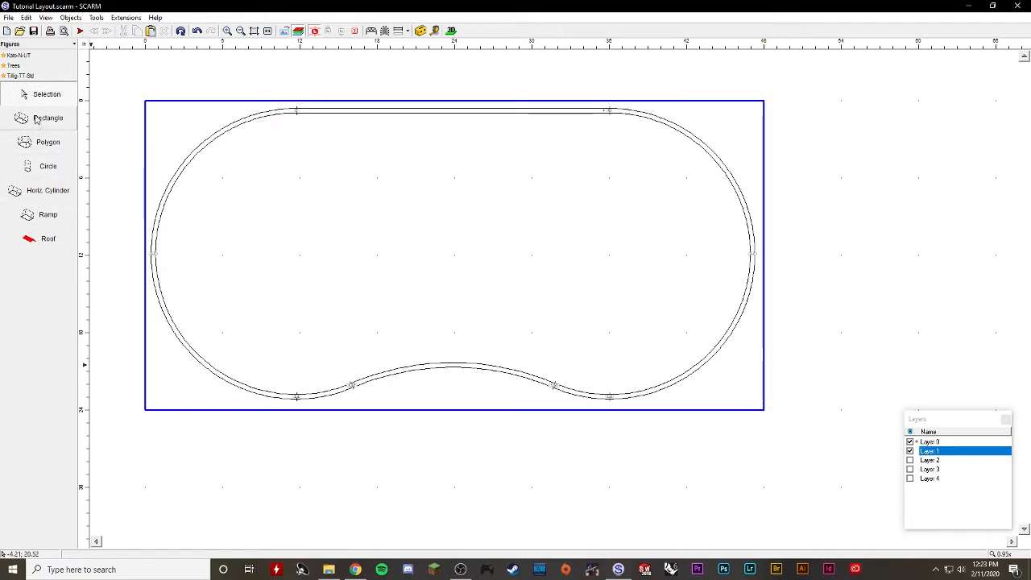
pyautogui.click(49, 142)
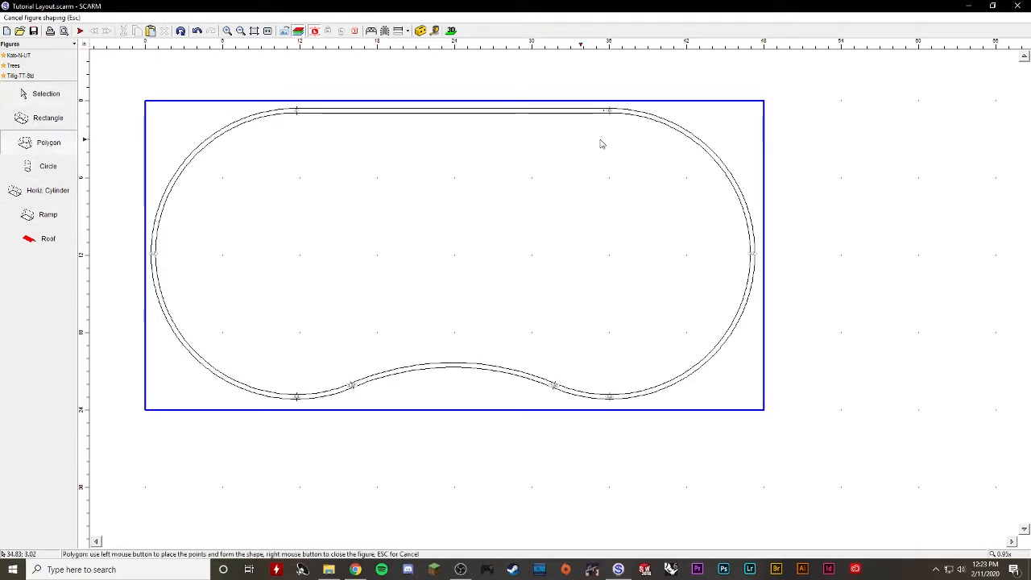
pyautogui.click(765, 102)
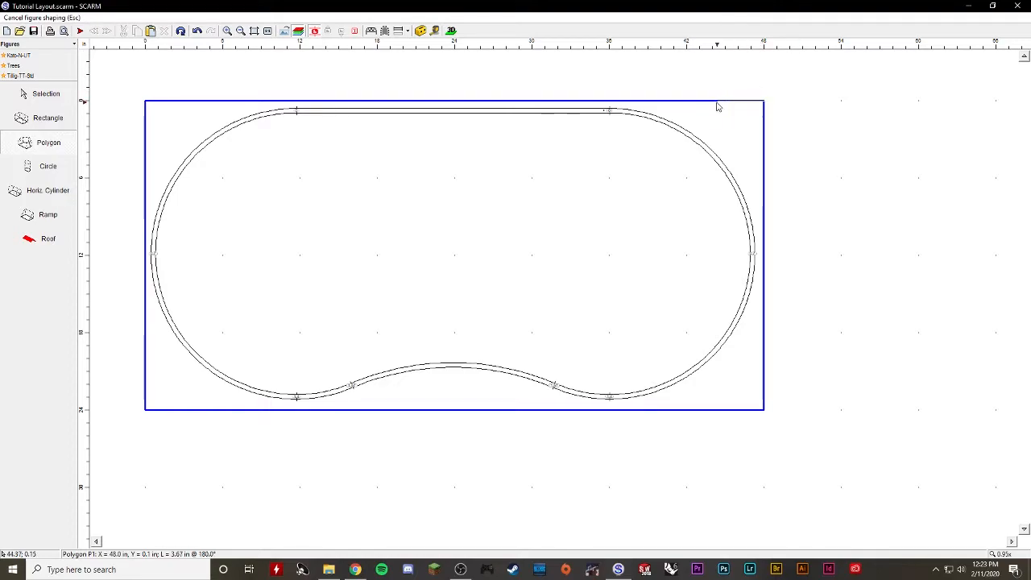
pyautogui.click(627, 102)
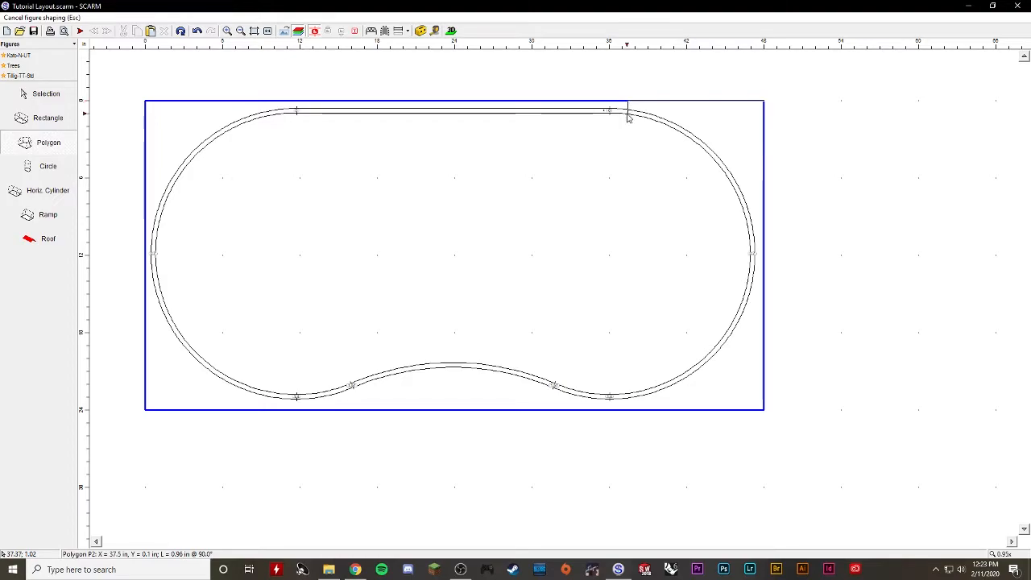
pyautogui.click(625, 123)
pyautogui.click(619, 149)
pyautogui.click(616, 182)
pyautogui.click(636, 200)
pyautogui.click(637, 224)
pyautogui.click(621, 244)
pyautogui.click(615, 277)
pyautogui.click(654, 317)
pyautogui.click(660, 344)
pyautogui.click(706, 356)
pyautogui.click(717, 370)
pyautogui.click(719, 371)
pyautogui.click(740, 379)
pyautogui.click(764, 386)
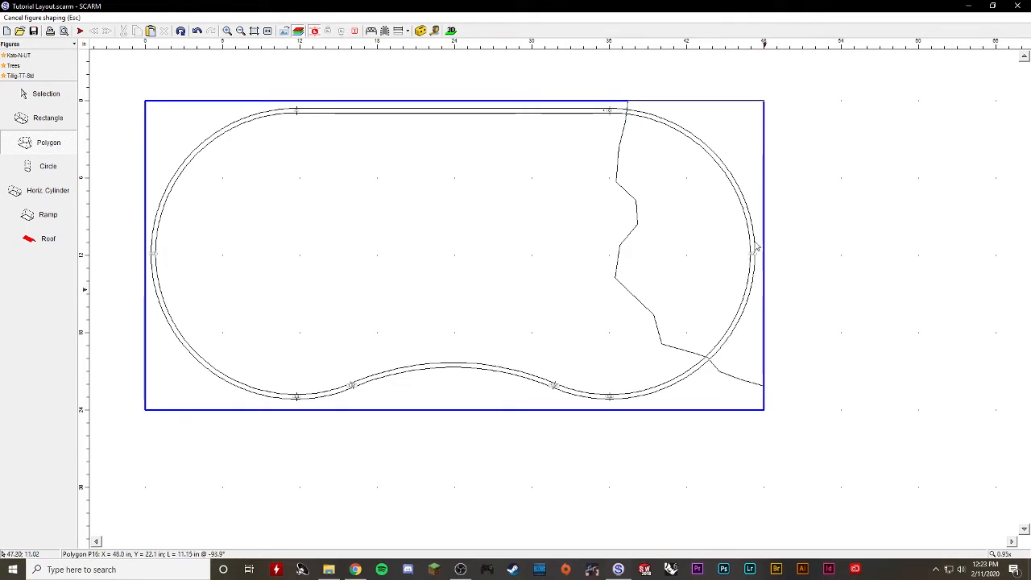
pyautogui.doubleClick(765, 108)
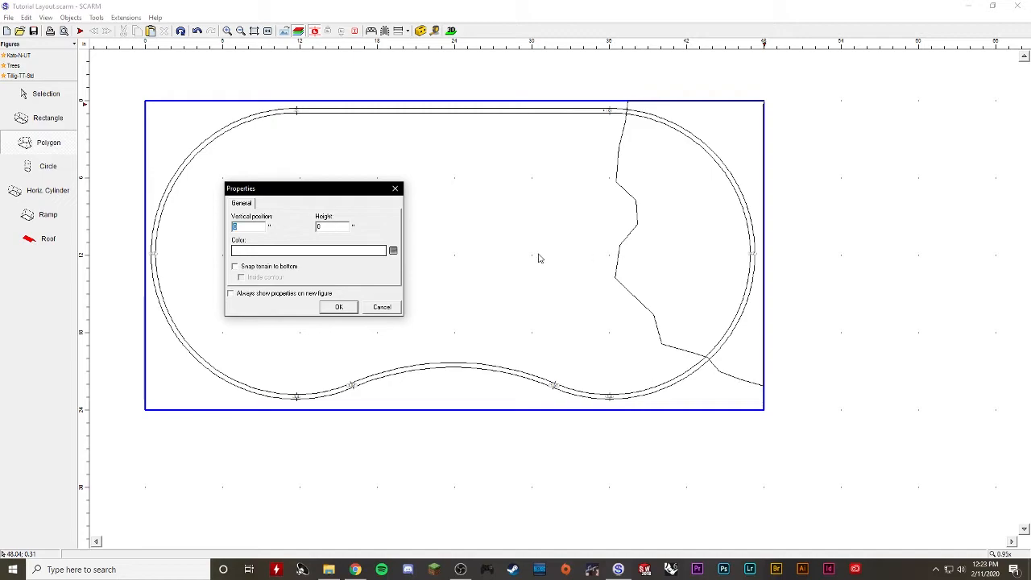
# Give the polygon a height of 3 in, a dark green colour and terrain snapped to its bottom
pyautogui.doubleClick(325, 228)
pyautogui.write('3')
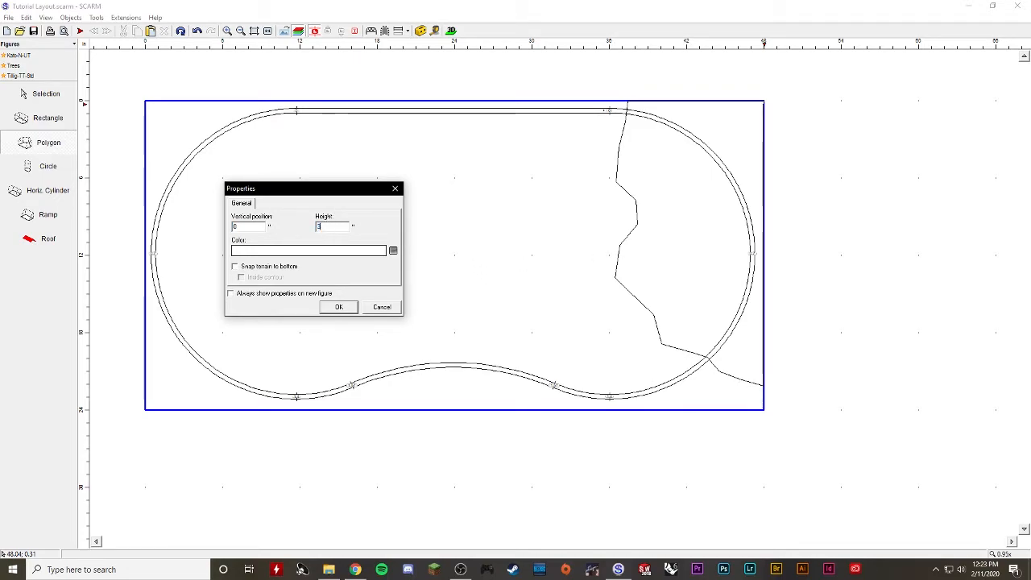
pyautogui.click(305, 254)
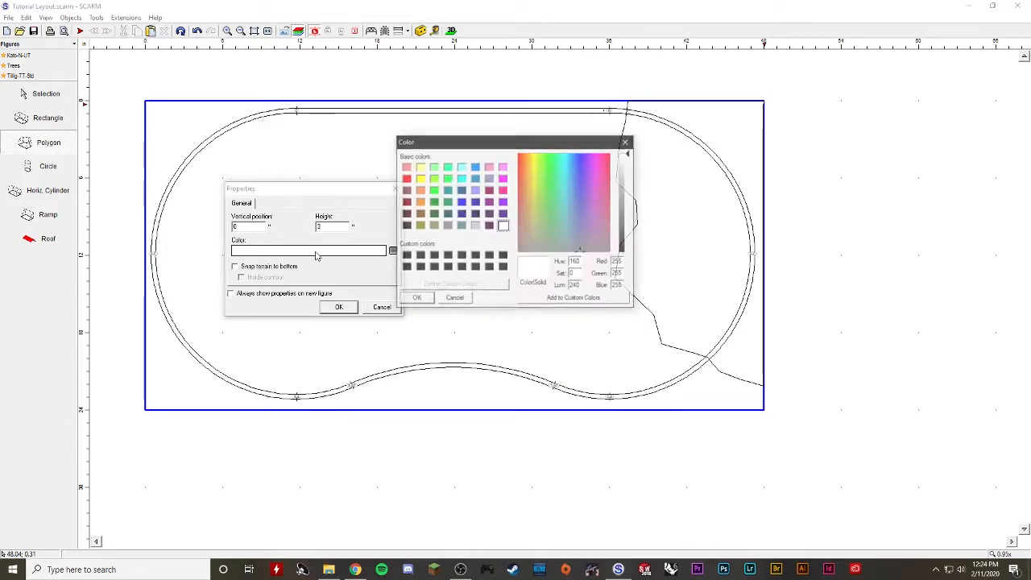
pyautogui.click(433, 201)
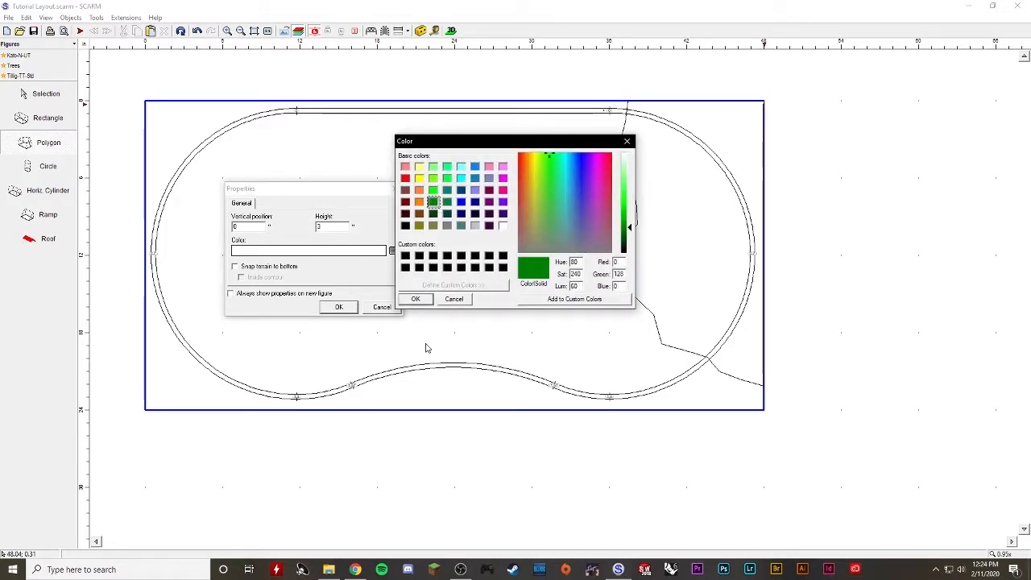
pyautogui.click(415, 299)
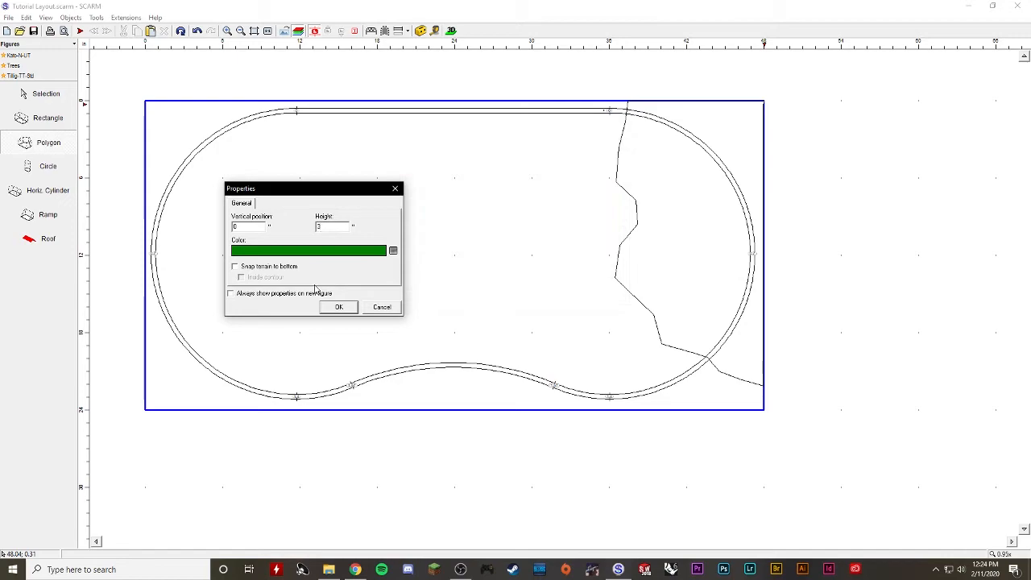
pyautogui.click(235, 266)
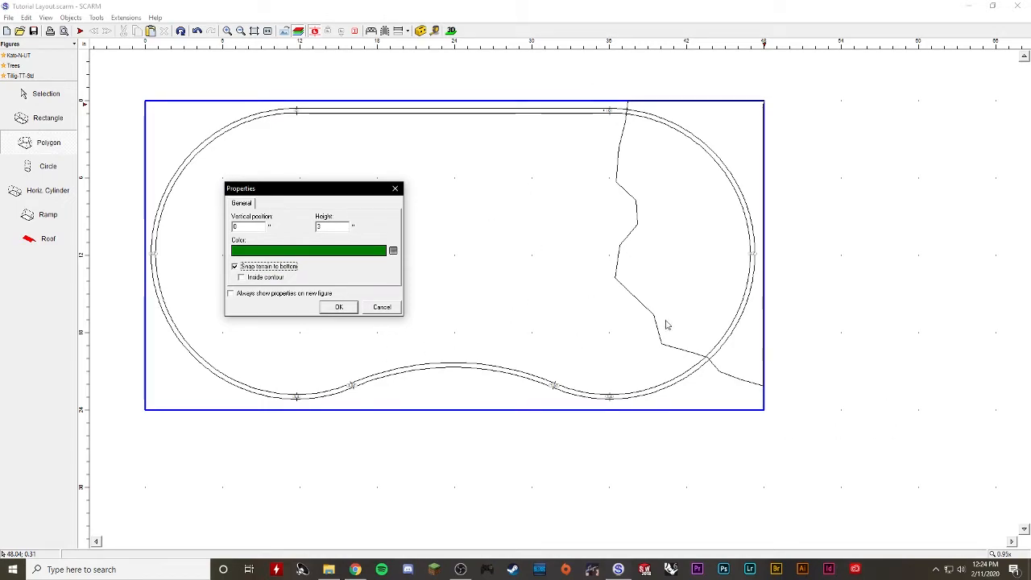
pyautogui.click(341, 308)
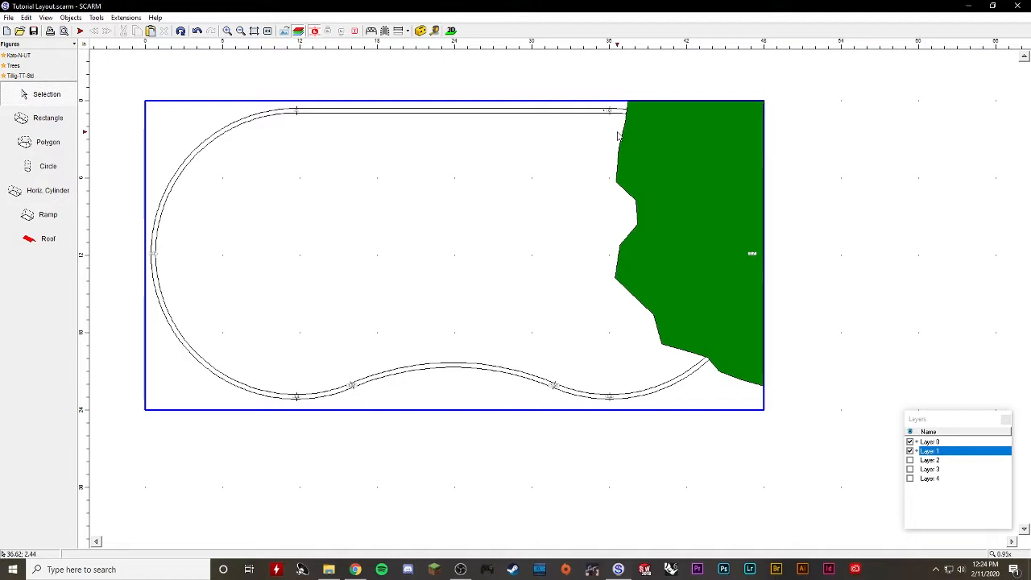
# Make Layer 0 the active layer and toggle Layer 1's visibility off and back on
pyautogui.click(930, 442)
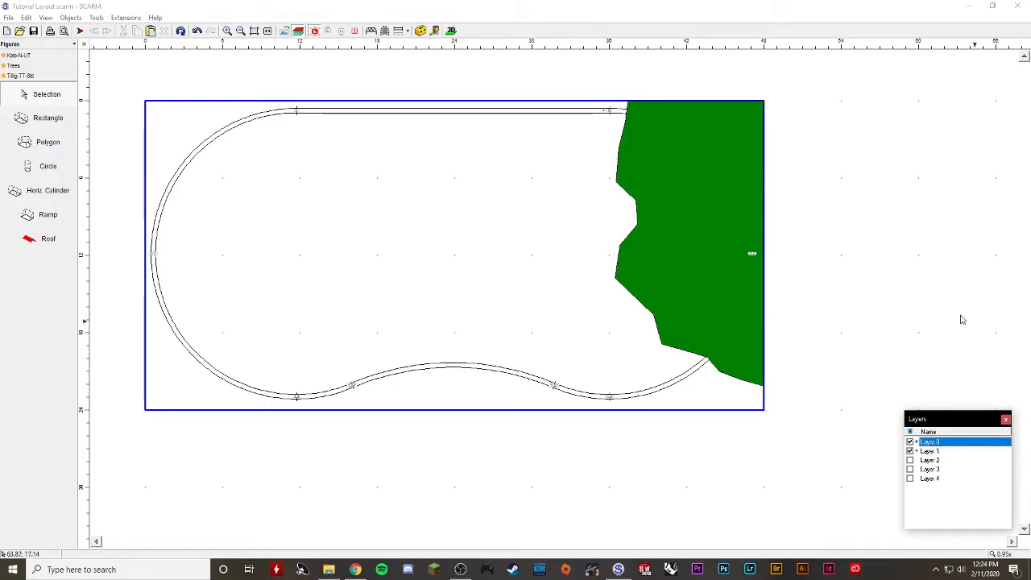
pyautogui.click(911, 452)
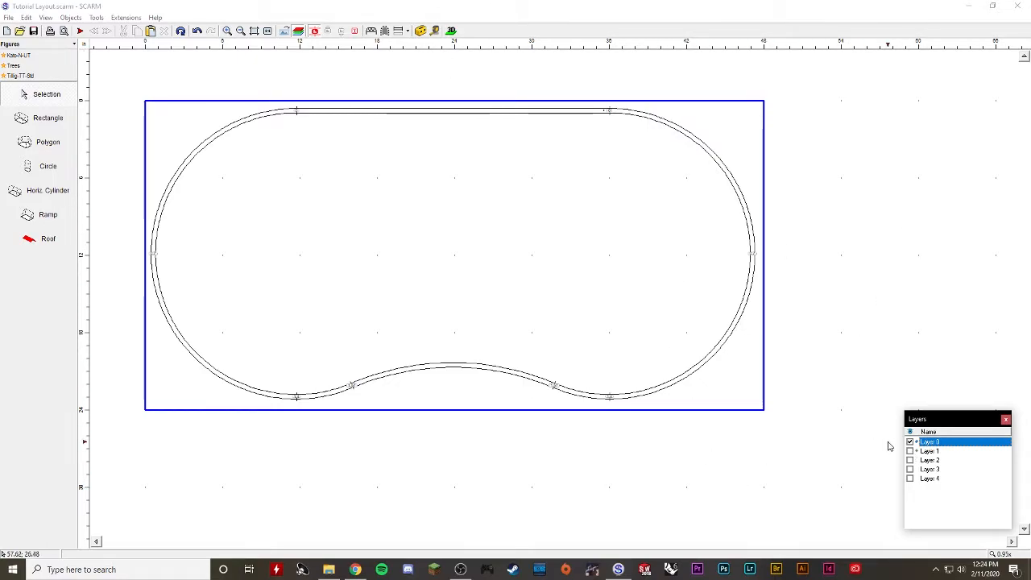
pyautogui.click(911, 452)
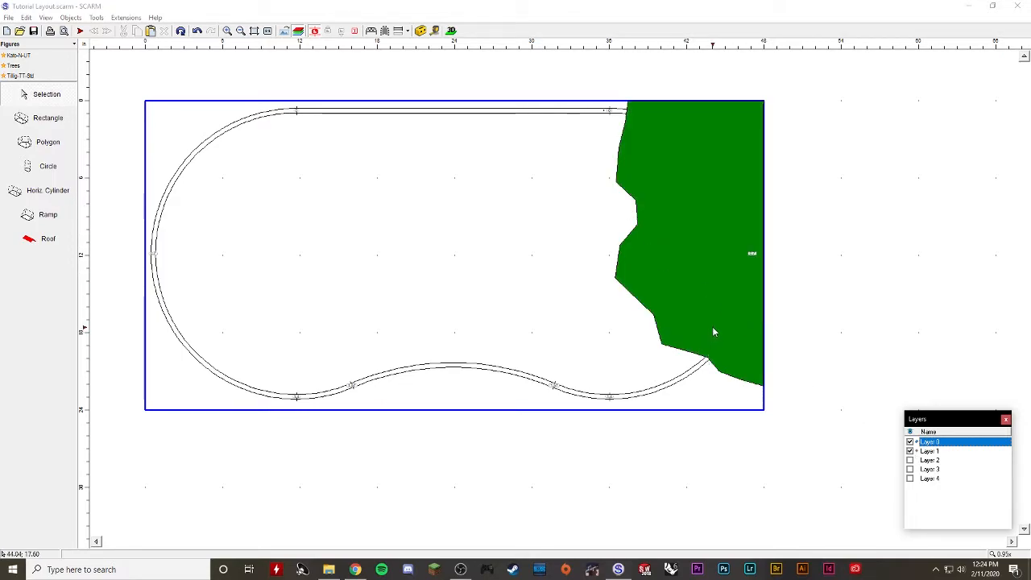
# Select the green polygon and inspect the raised terrain and the track entering it in the 3D view
pyautogui.click(649, 140)
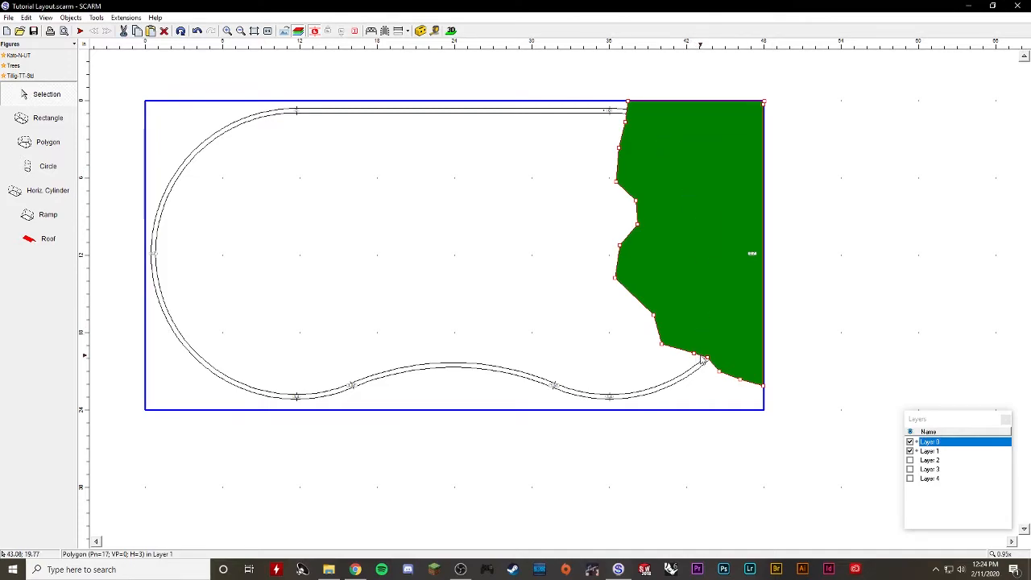
pyautogui.click(451, 31)
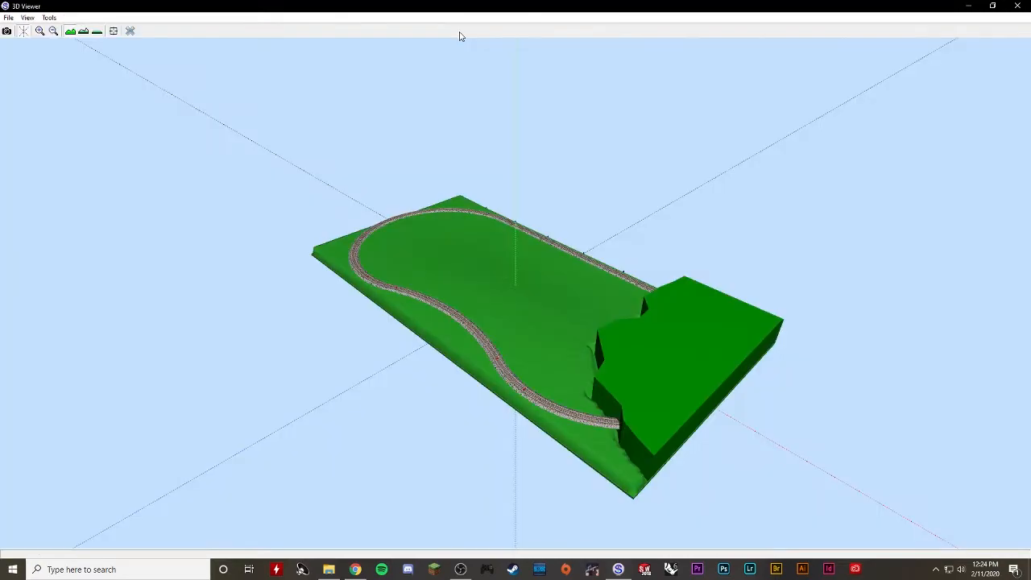
pyautogui.moveTo(653, 426); pyautogui.dragTo(690, 415)
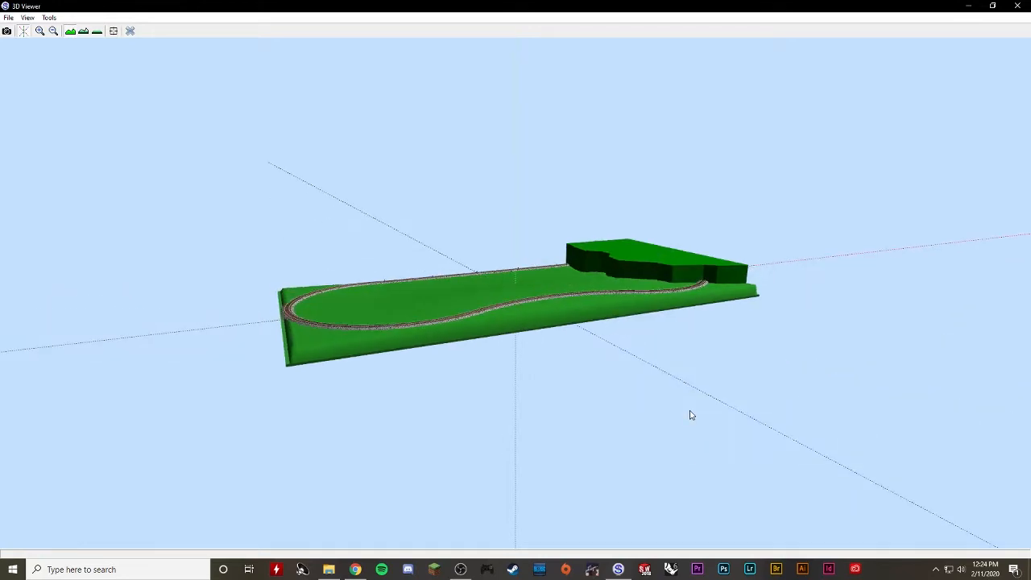
pyautogui.scroll(8, 708, 282)
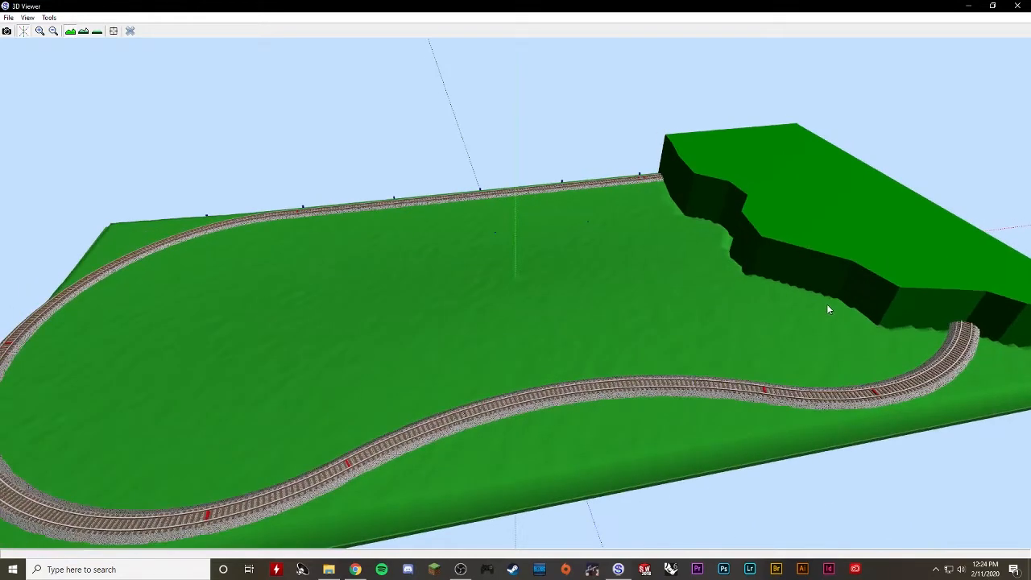
pyautogui.scroll(3, 867, 309)
pyautogui.scroll(-4, 953, 352)
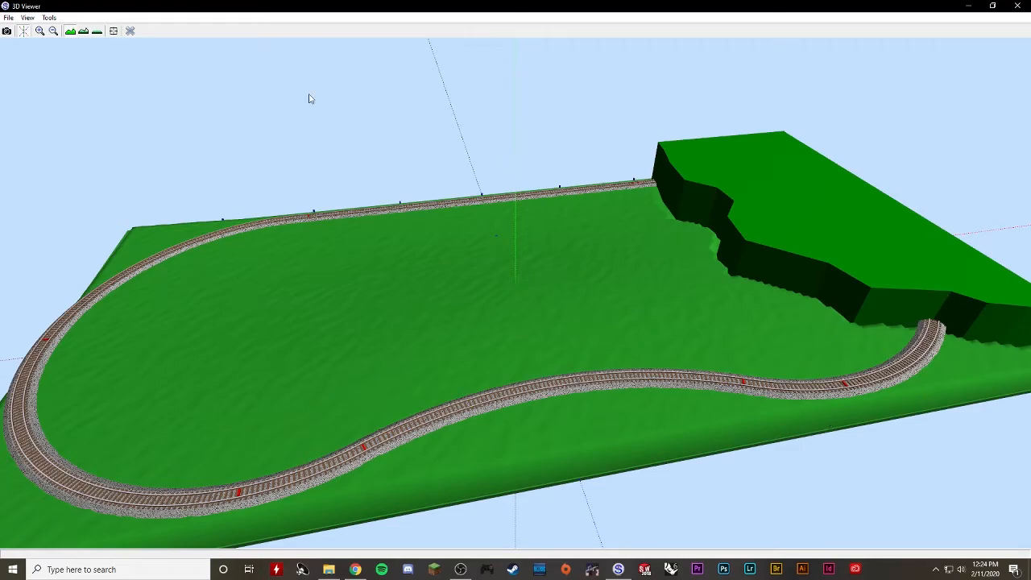
pyautogui.click(128, 33)
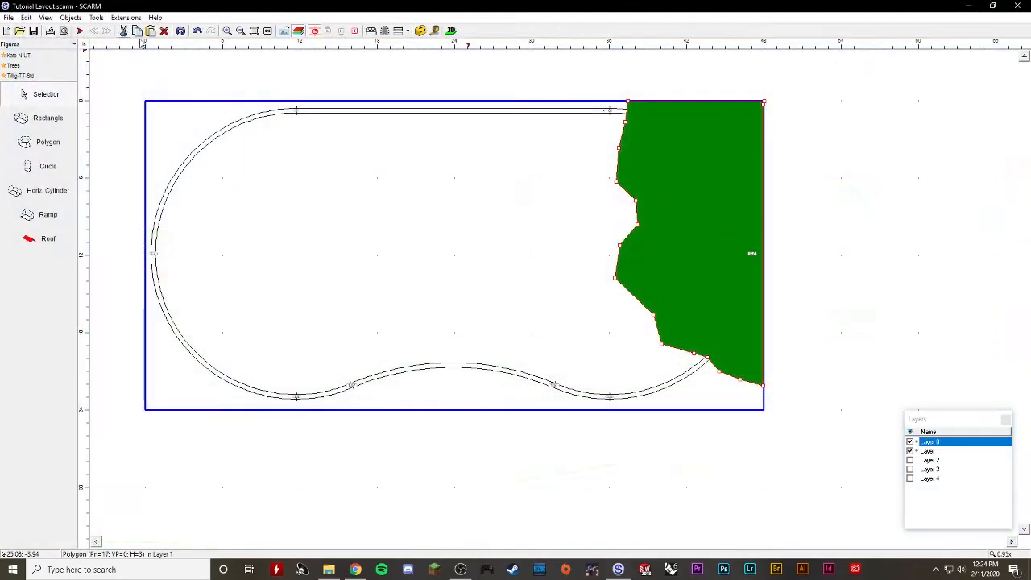
# Hide Layer 1 and delete the curved F808/Flex track in the lower right of the loop
pyautogui.click(700, 370)
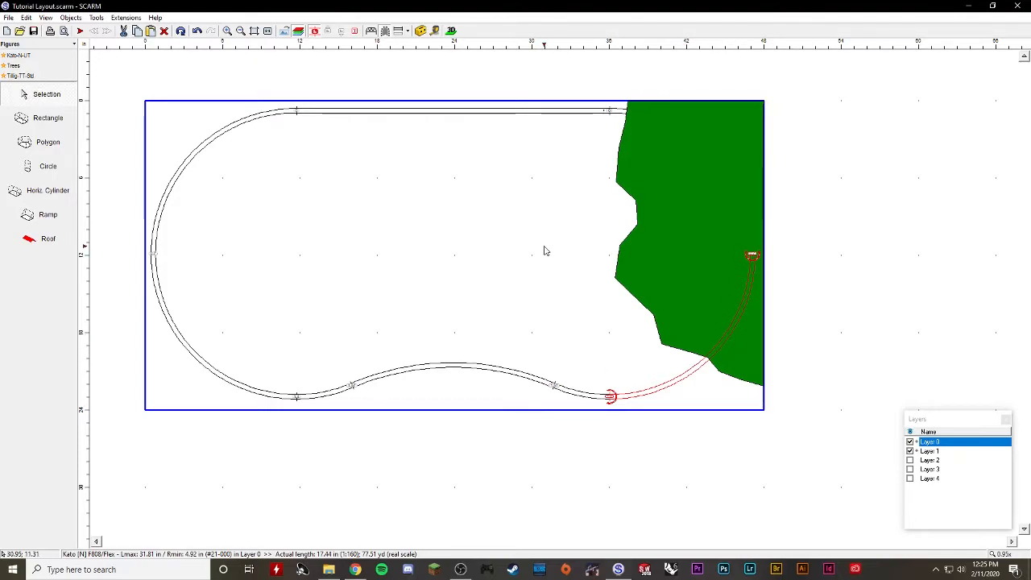
pyautogui.press('Delete')
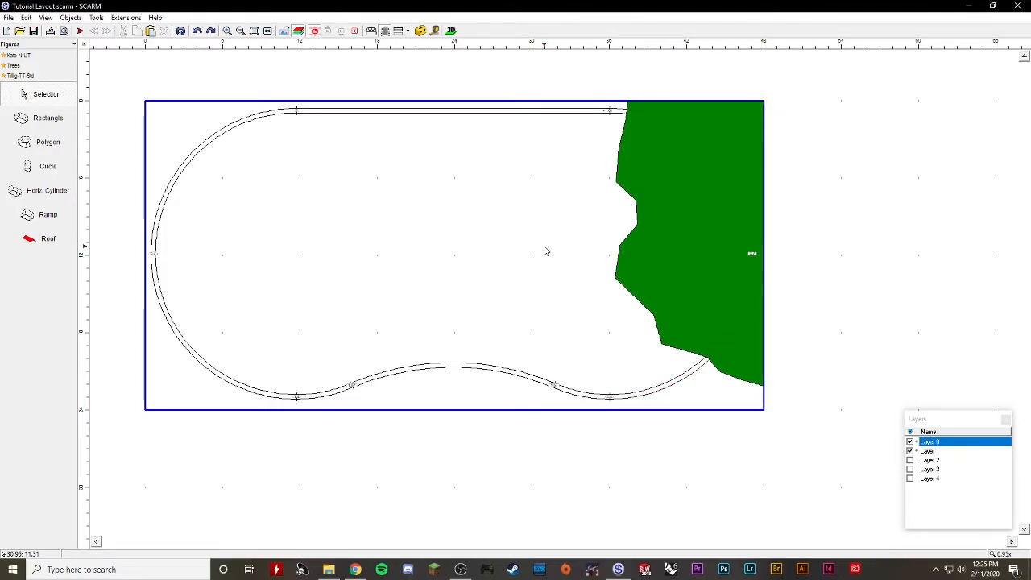
pyautogui.click(910, 451)
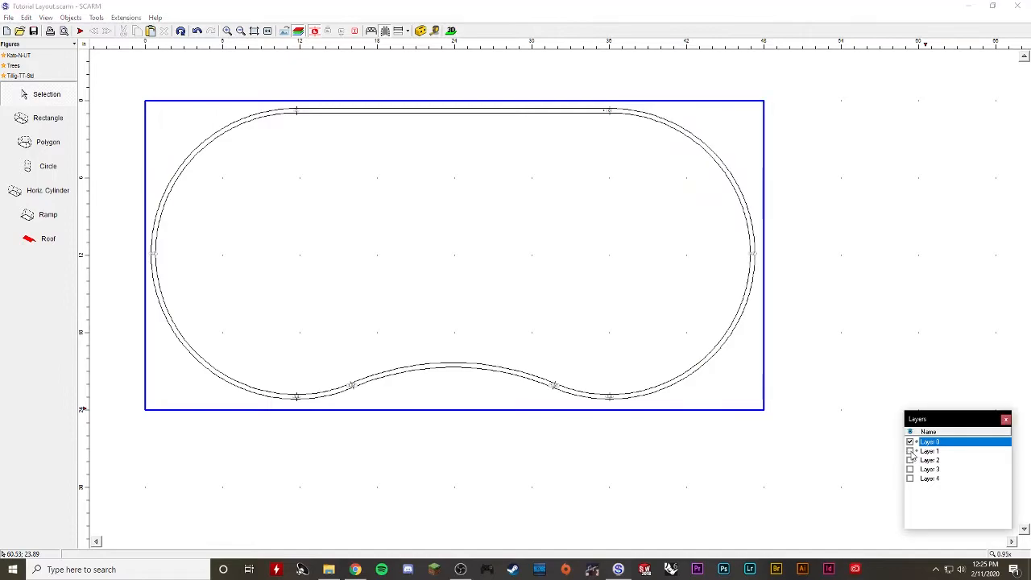
pyautogui.click(720, 349)
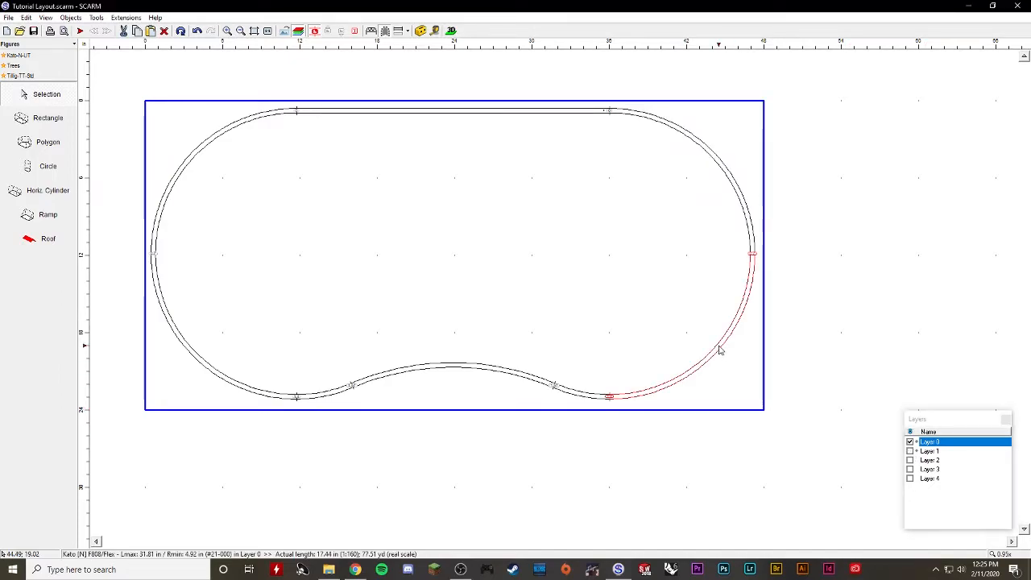
pyautogui.press('Delete')
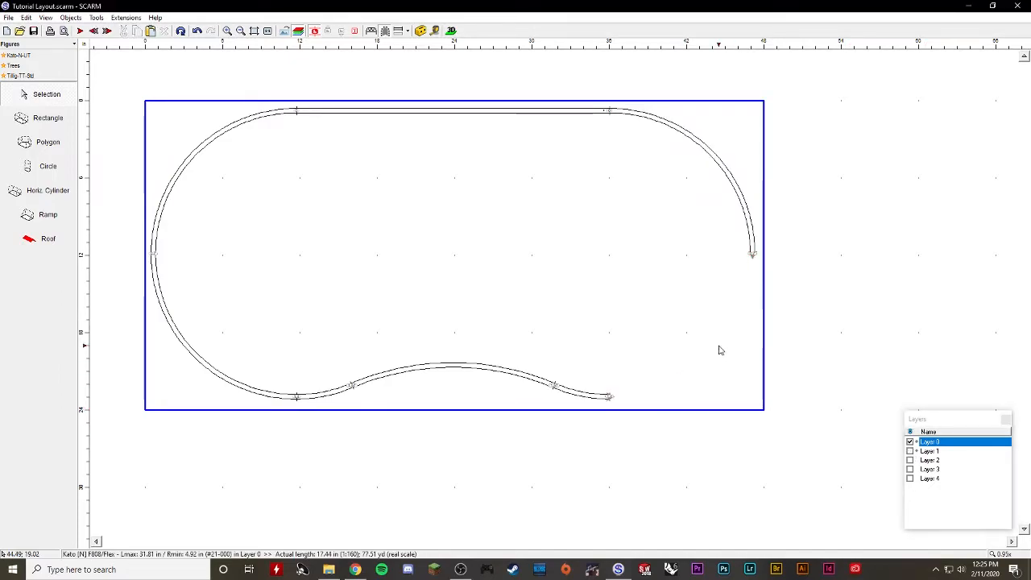
# Close the open lower-right gap of the loop with two Kato-N-UT R282-45 curves, starting from the lower track end
pyautogui.click(609, 397)
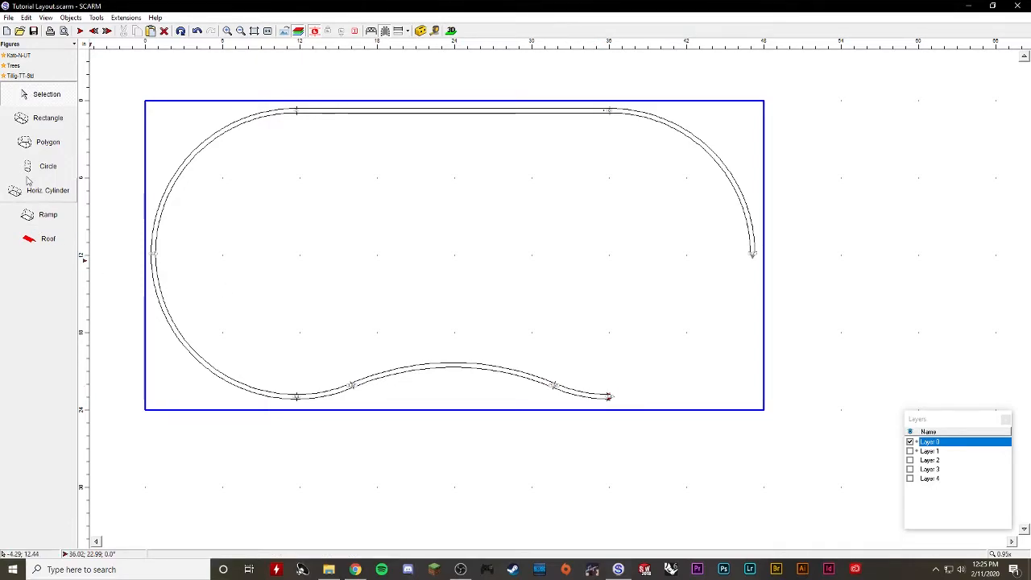
pyautogui.click(36, 56)
pyautogui.scroll(-10, 49, 229)
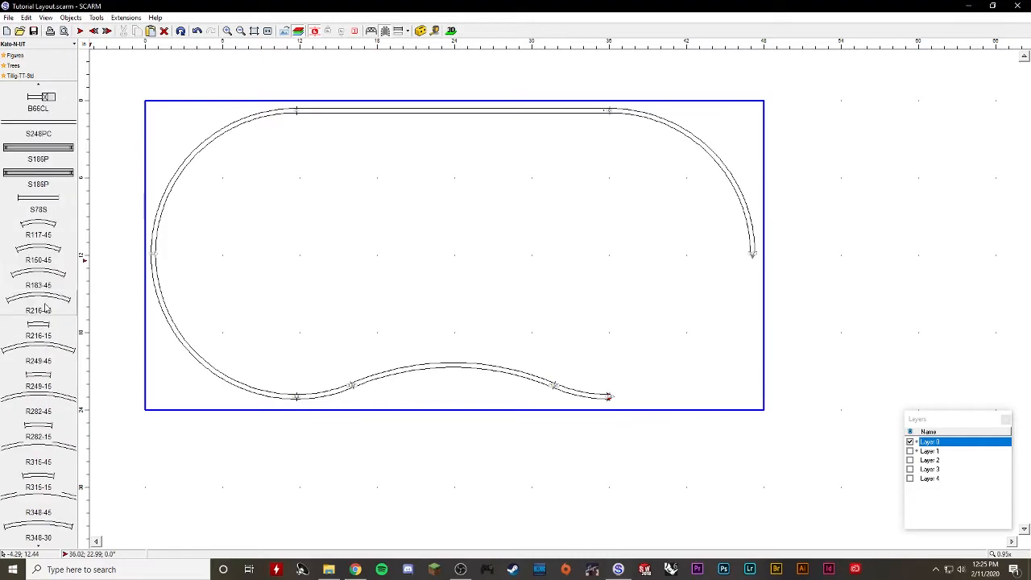
pyautogui.scroll(-6, 46, 314)
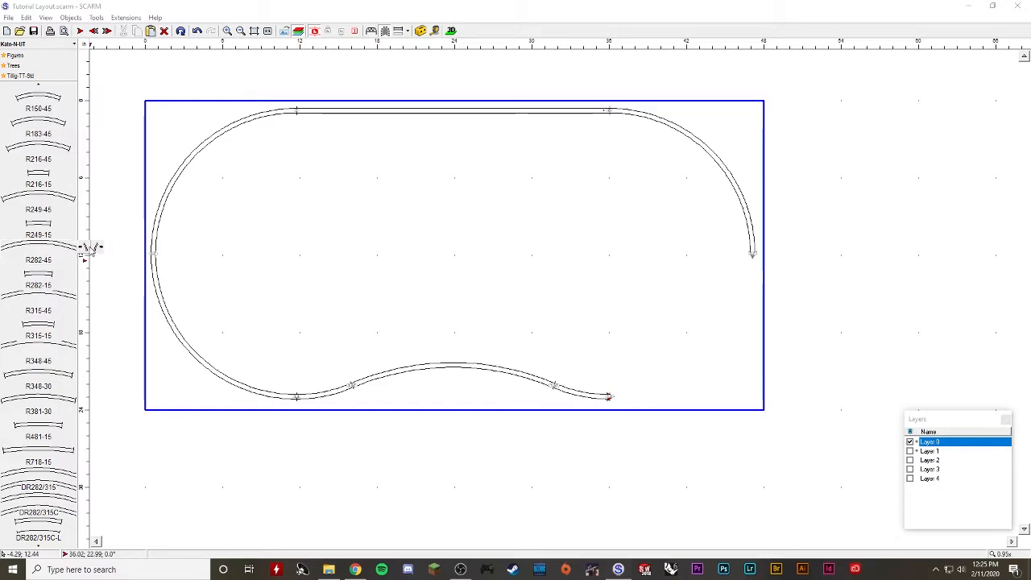
pyautogui.moveTo(89, 250); pyautogui.dragTo(660, 379)
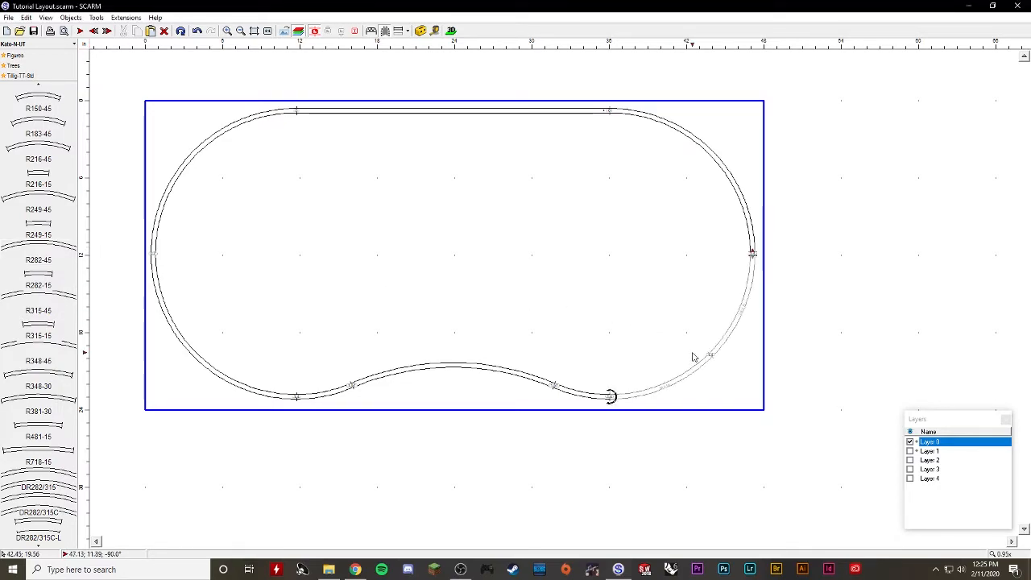
# Select both new R282-45 curves and remove their tunnel setting
pyautogui.click(728, 330)
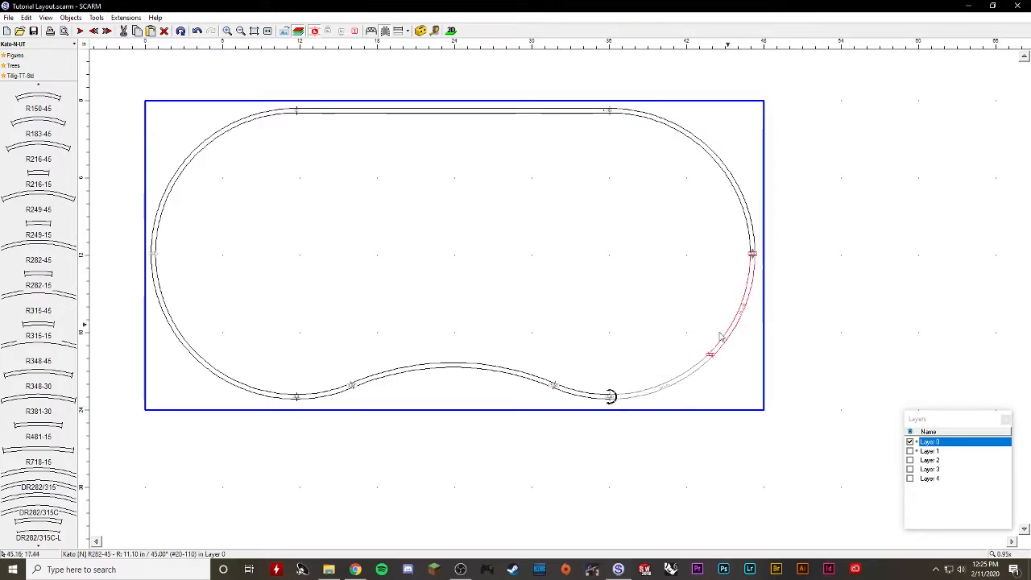
pyautogui.keyDown('ctrl'); pyautogui.click(673, 386); pyautogui.keyUp('ctrl')
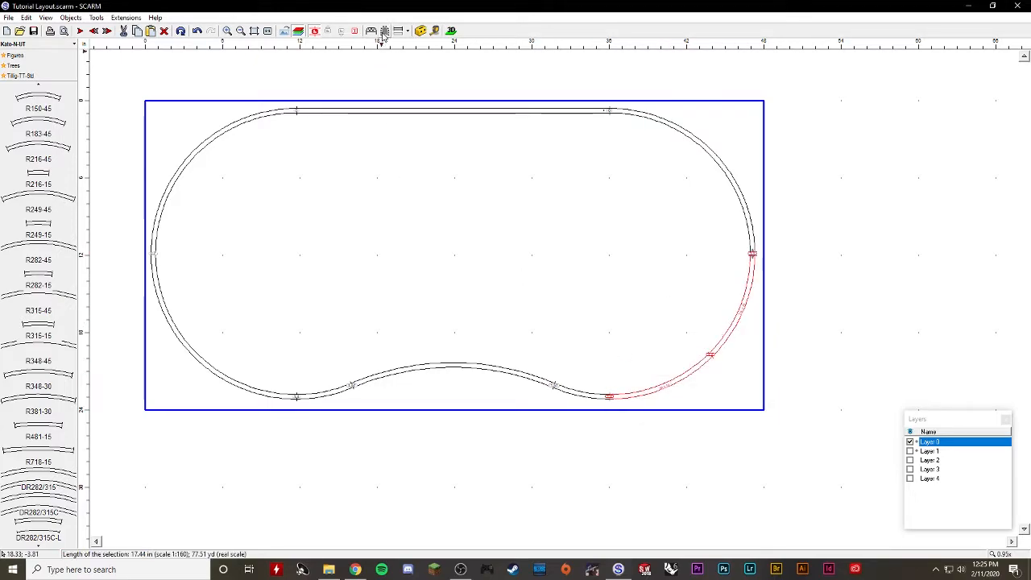
pyautogui.click(773, 400)
pyautogui.scroll(2, 699, 363)
pyautogui.scroll(2, 733, 362)
pyautogui.scroll(-3, 749, 351)
pyautogui.scroll(5, 793, 294)
pyautogui.scroll(-3, 732, 293)
pyautogui.scroll(2, 732, 193)
# Set the height of the joint between the upper R282-45 curve and the flex track to 0.7 in
pyautogui.click(713, 201)
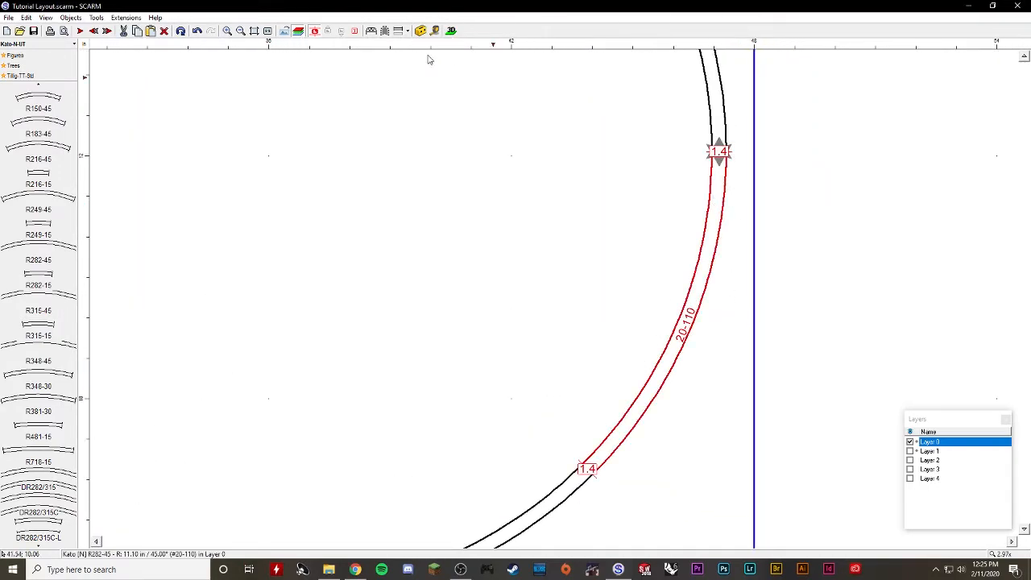
pyautogui.click(718, 98)
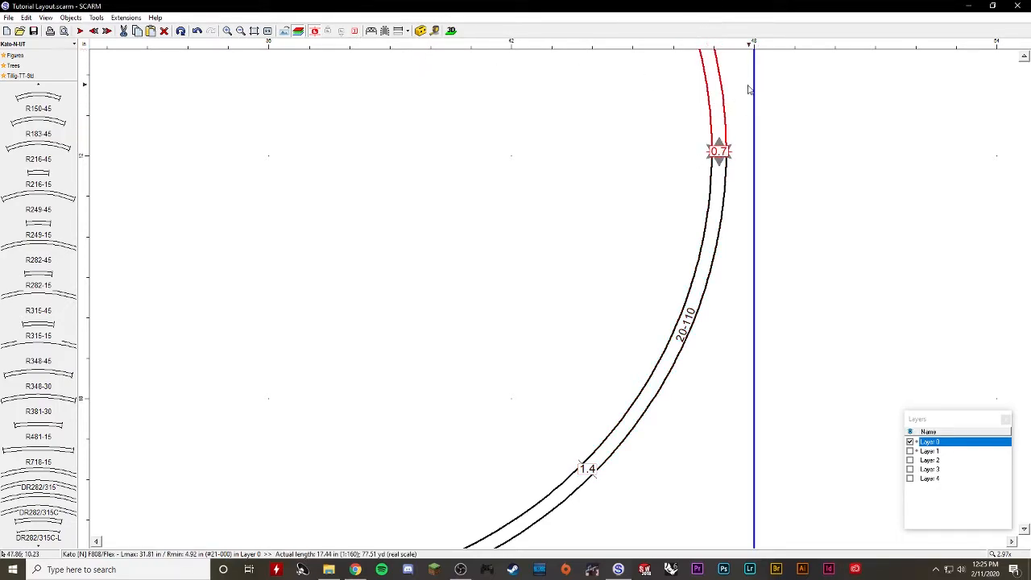
pyautogui.click(678, 339)
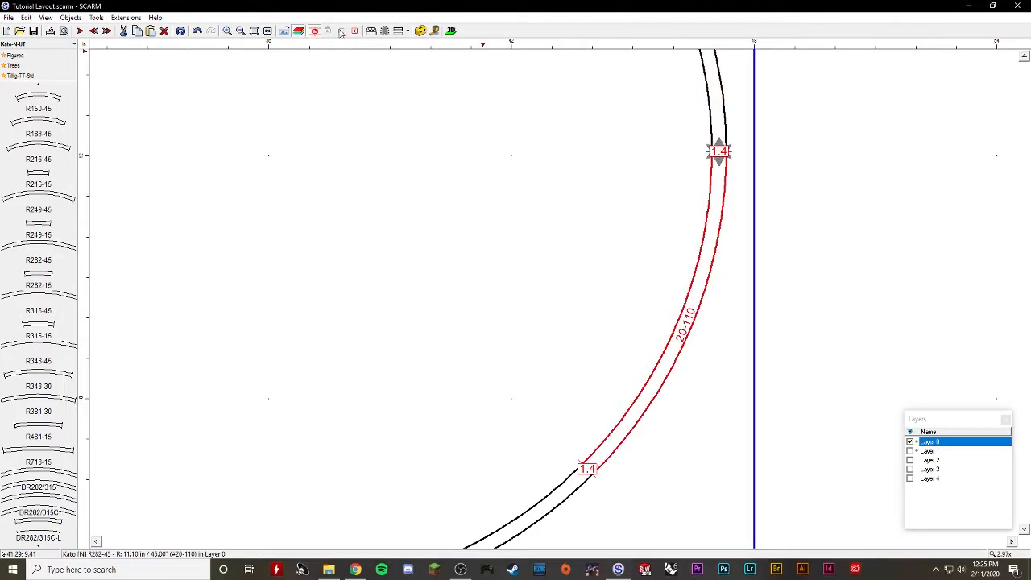
pyautogui.click(719, 153)
pyautogui.scroll(-1, 722, 149)
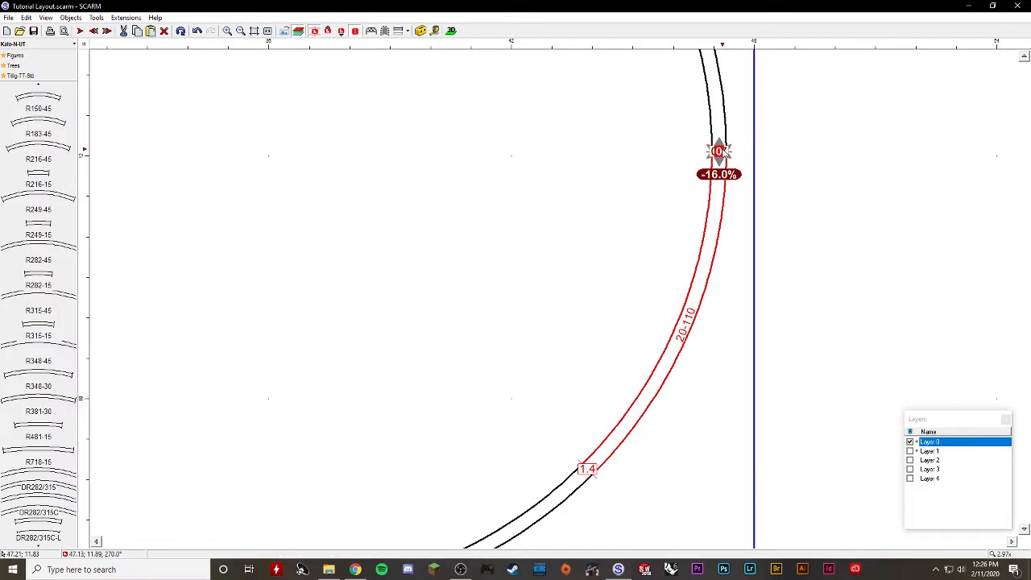
pyautogui.click(720, 151)
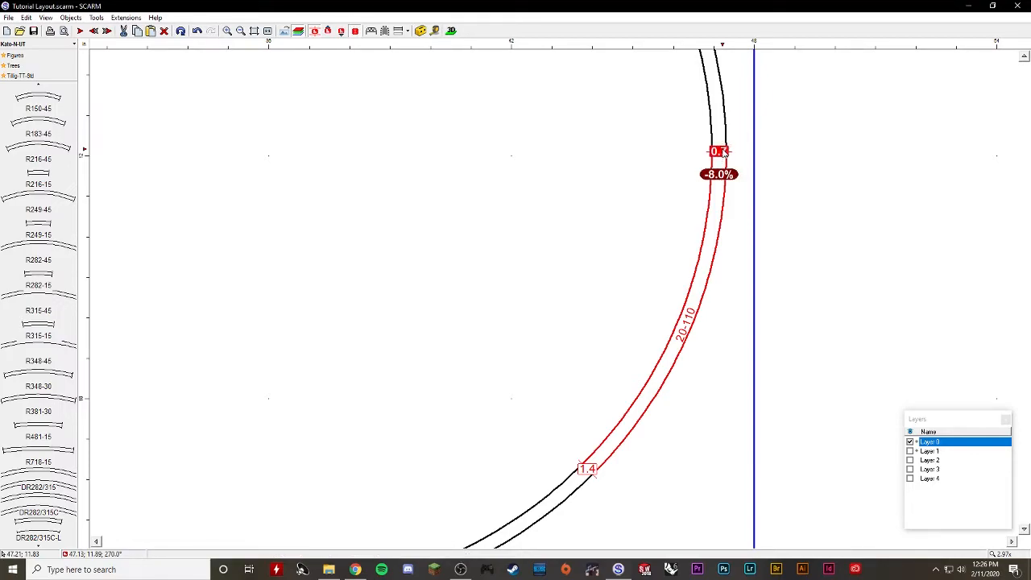
pyautogui.click(655, 190)
pyautogui.click(721, 161)
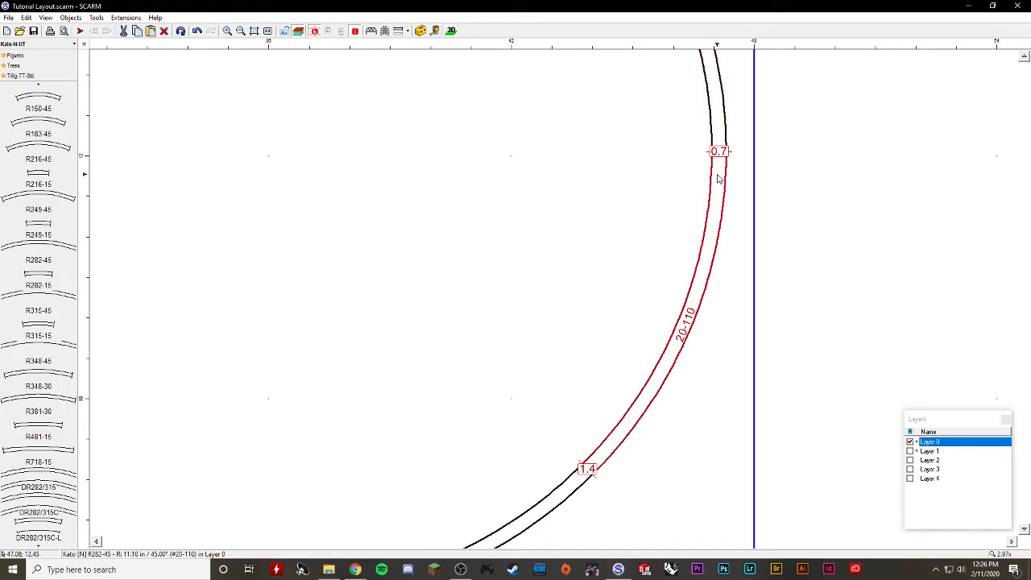
# Lower the joint between the two R282-45 curves to a height of 0.44 in
pyautogui.click(590, 471)
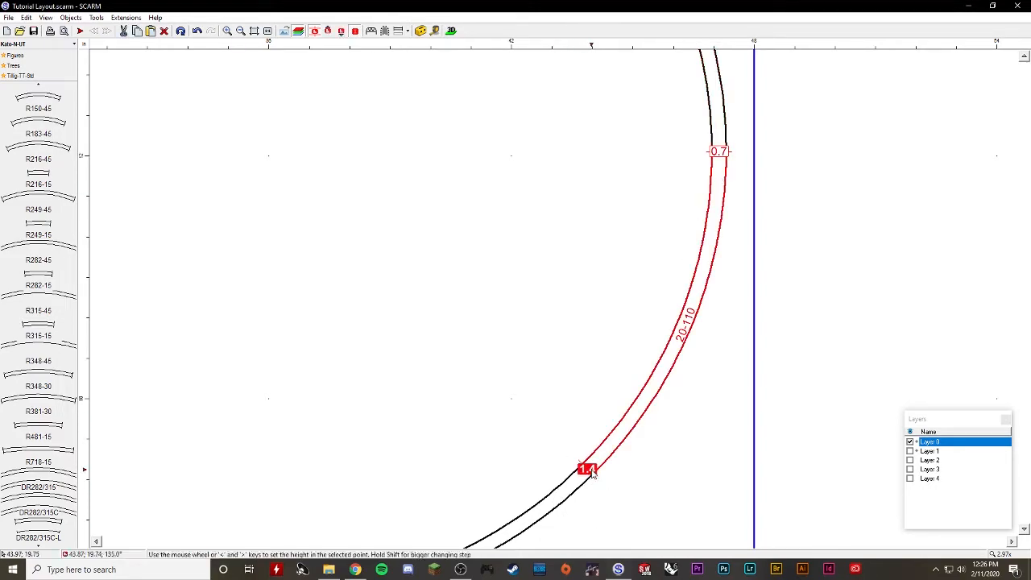
pyautogui.scroll(-10, 591, 473)
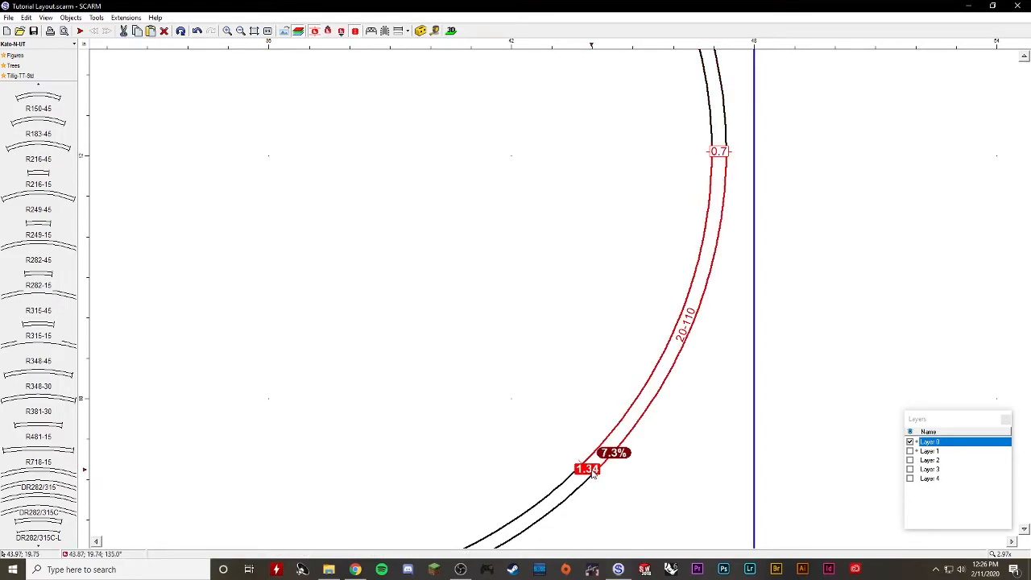
pyautogui.scroll(-20, 592, 474)
pyautogui.scroll(-5, 592, 471)
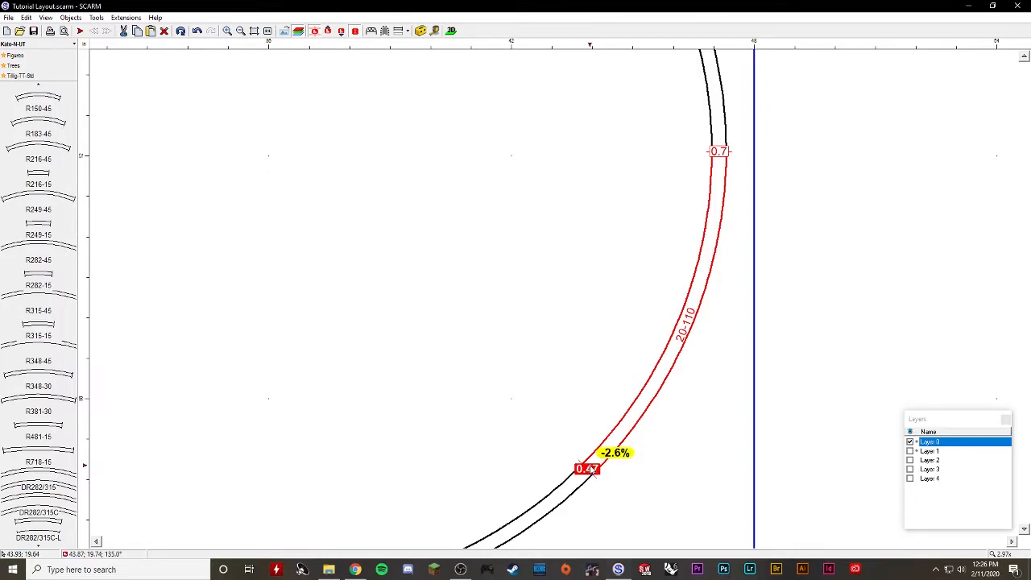
pyautogui.scroll(-2, 592, 470)
pyautogui.scroll(-2, 593, 470)
pyautogui.scroll(1, 593, 470)
pyautogui.scroll(1, 592, 470)
pyautogui.click(643, 476)
pyautogui.scroll(-2, 746, 394)
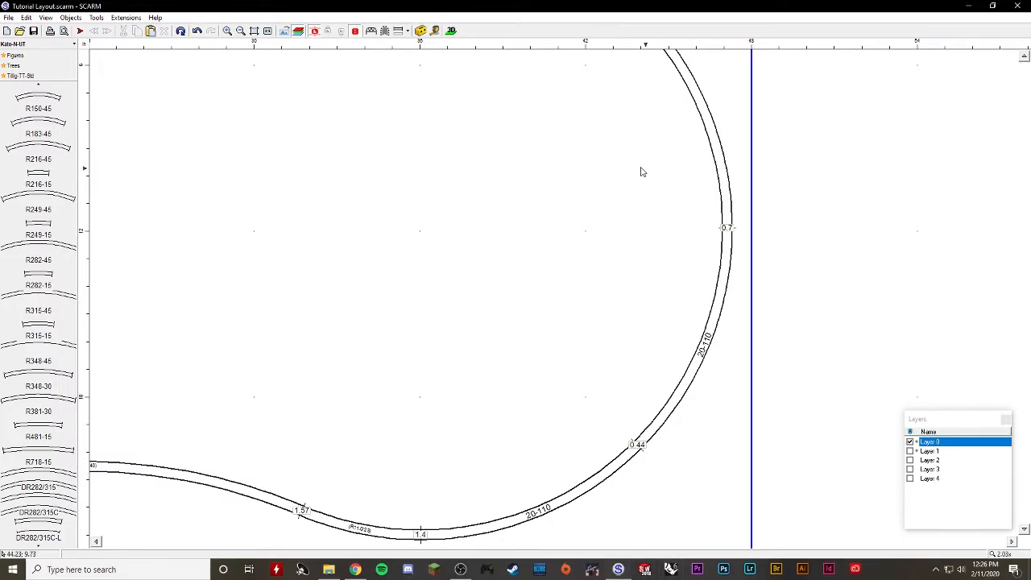
# Check the track entrance in the 3D view, and make the upper R282-45 curve and adjoining flex curve a tunnel
pyautogui.click(451, 31)
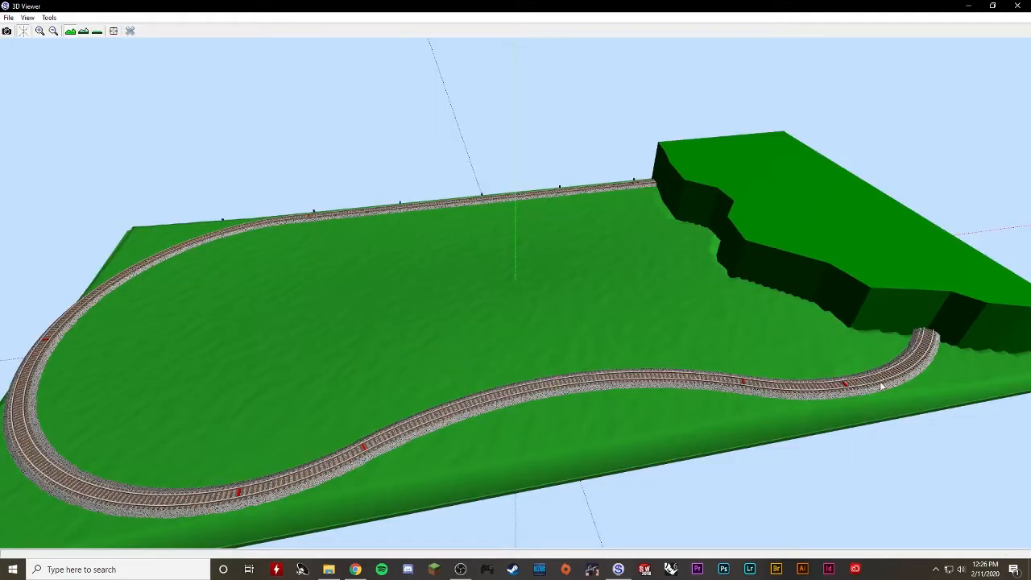
pyautogui.click(129, 31)
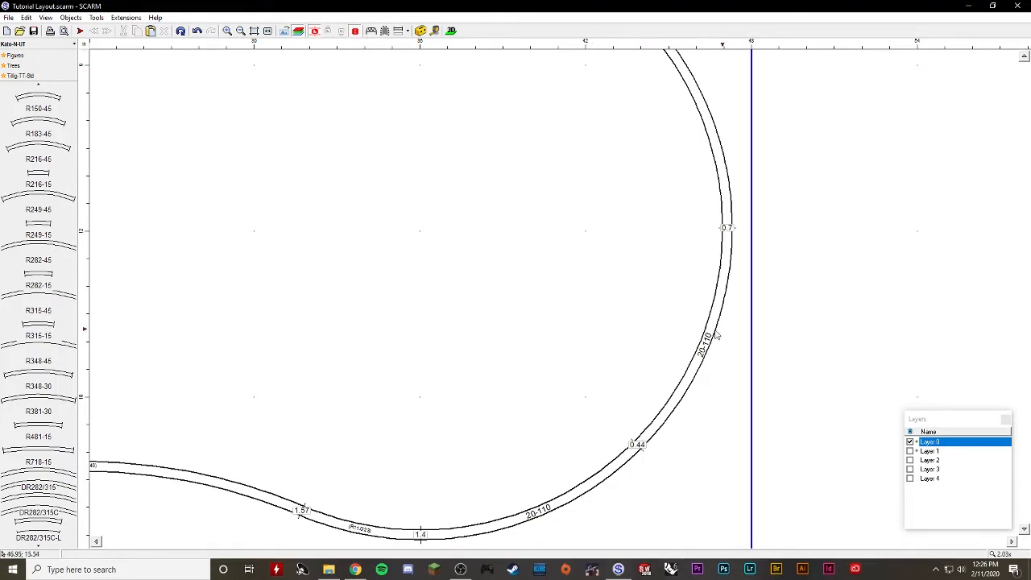
pyautogui.click(704, 343)
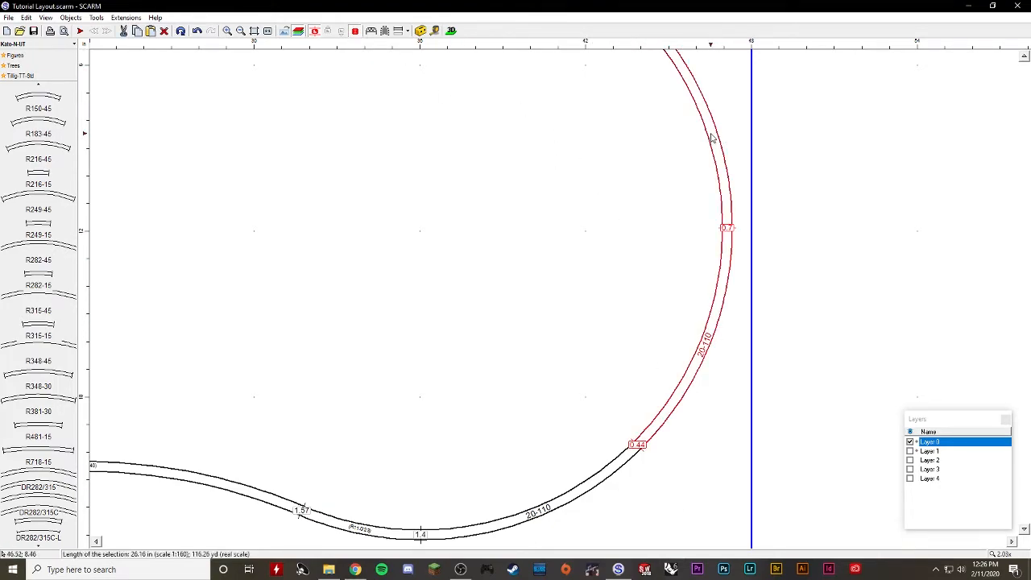
pyautogui.click(385, 32)
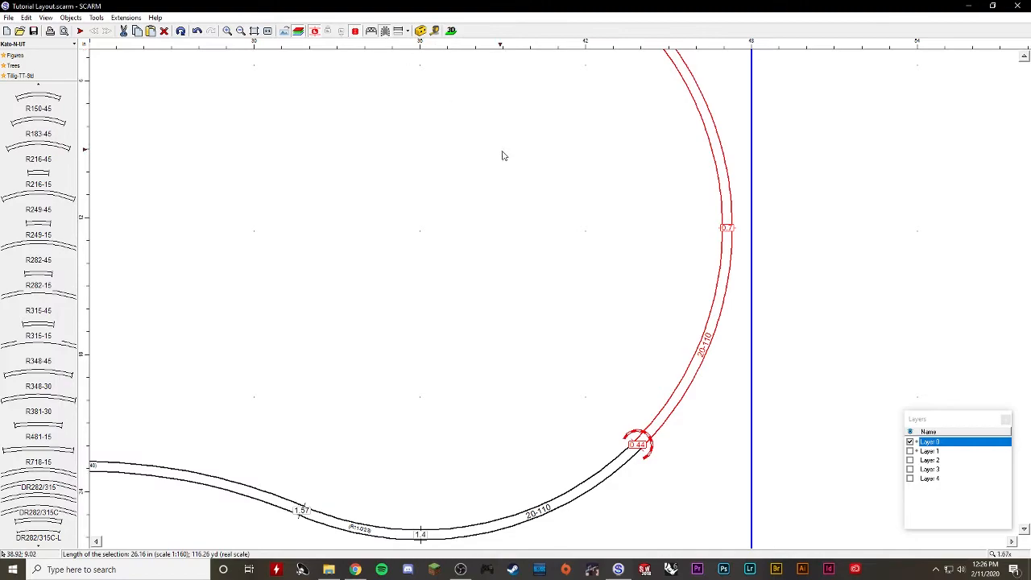
pyautogui.scroll(-4, 515, 177)
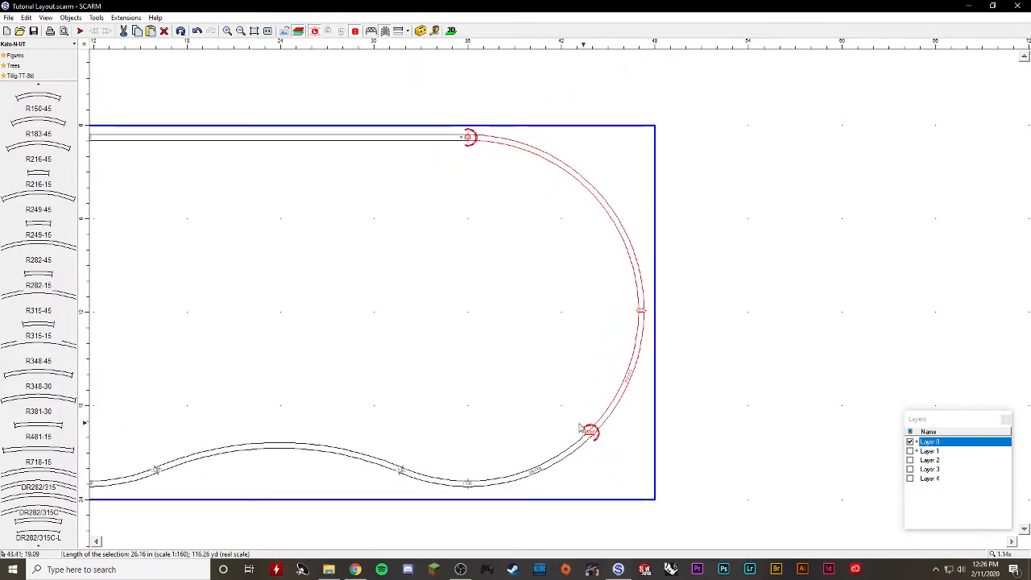
# Examine both tunnel portals and how they meet the raised terrain in the 3D view
pyautogui.click(451, 31)
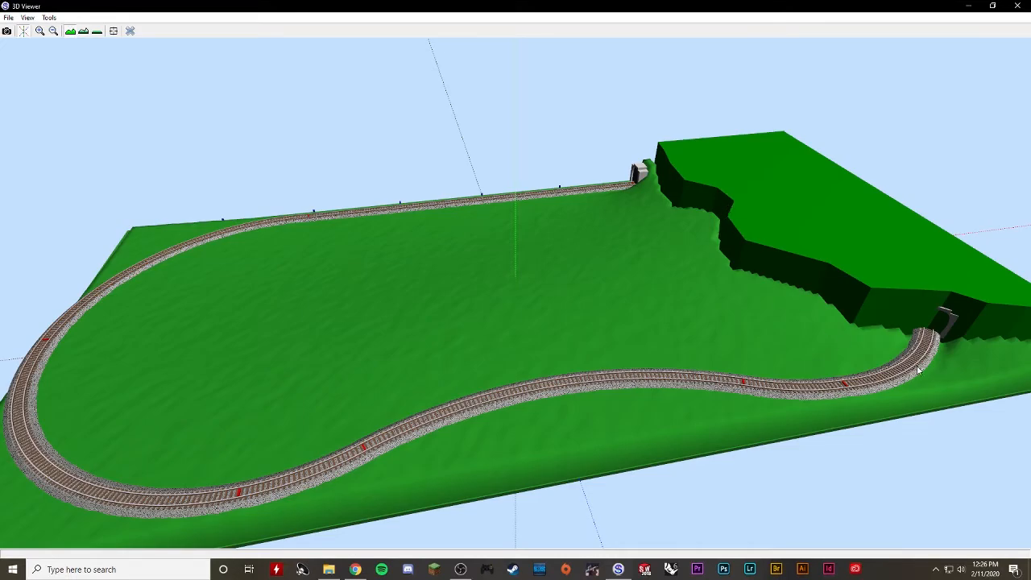
pyautogui.moveTo(893, 421)
pyautogui.mouseDown()
pyautogui.moveTo(863, 400)
pyautogui.moveTo(883, 412)
pyautogui.mouseUp()
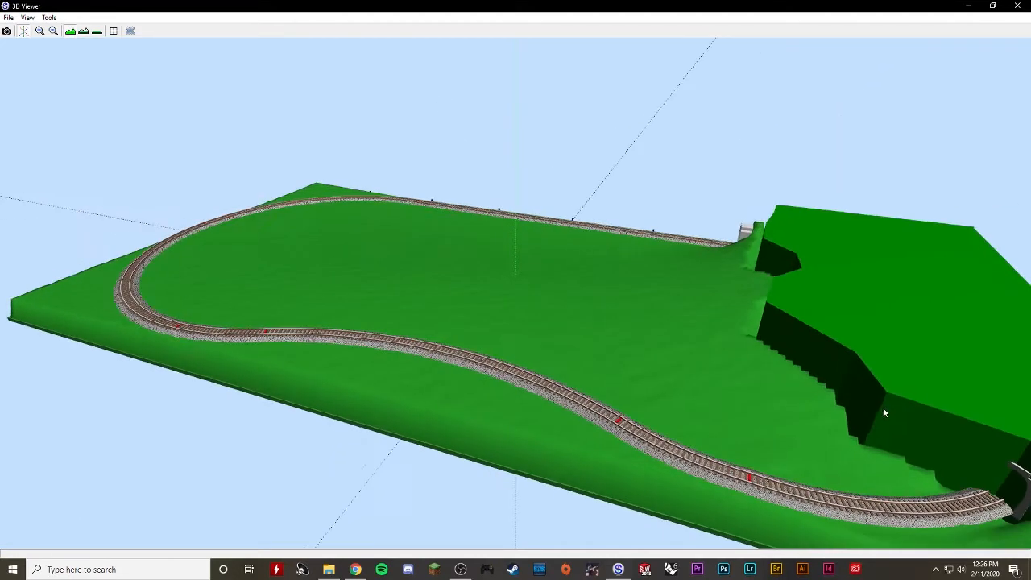
pyautogui.scroll(-3, 902, 414)
pyautogui.moveTo(635, 348); pyautogui.dragTo(711, 357)
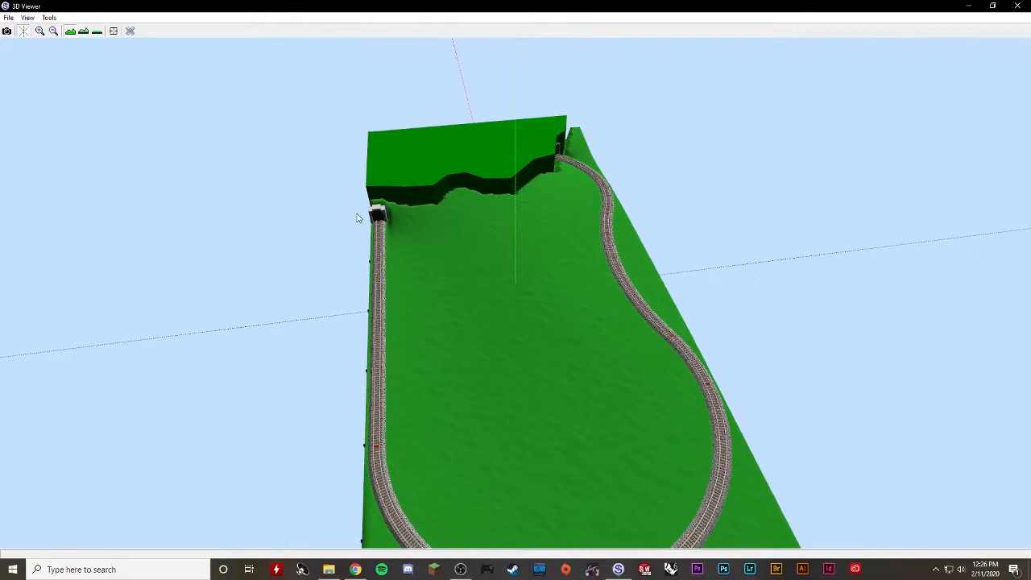
pyautogui.scroll(3, 363, 233)
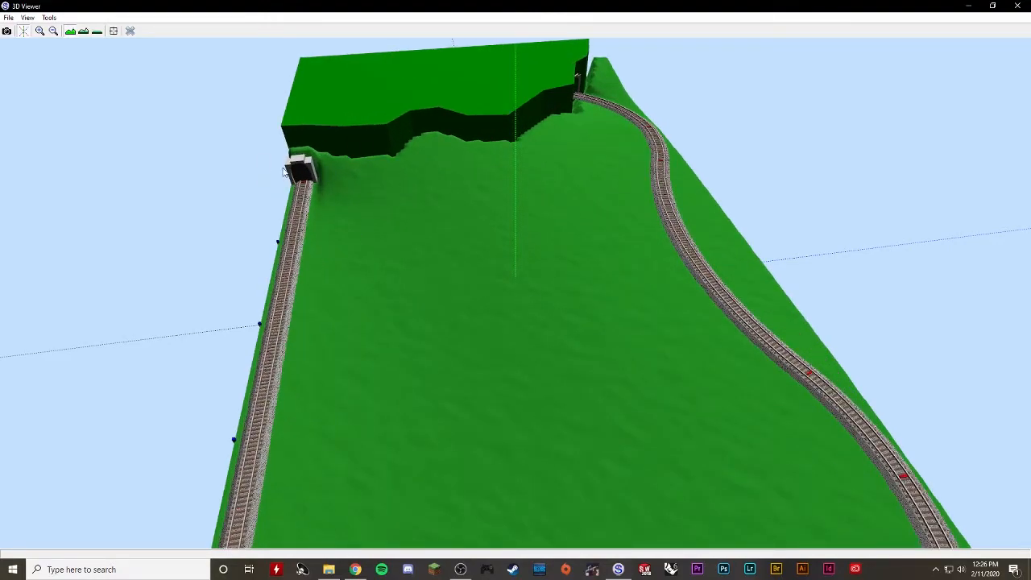
pyautogui.moveTo(826, 271); pyautogui.dragTo(789, 282)
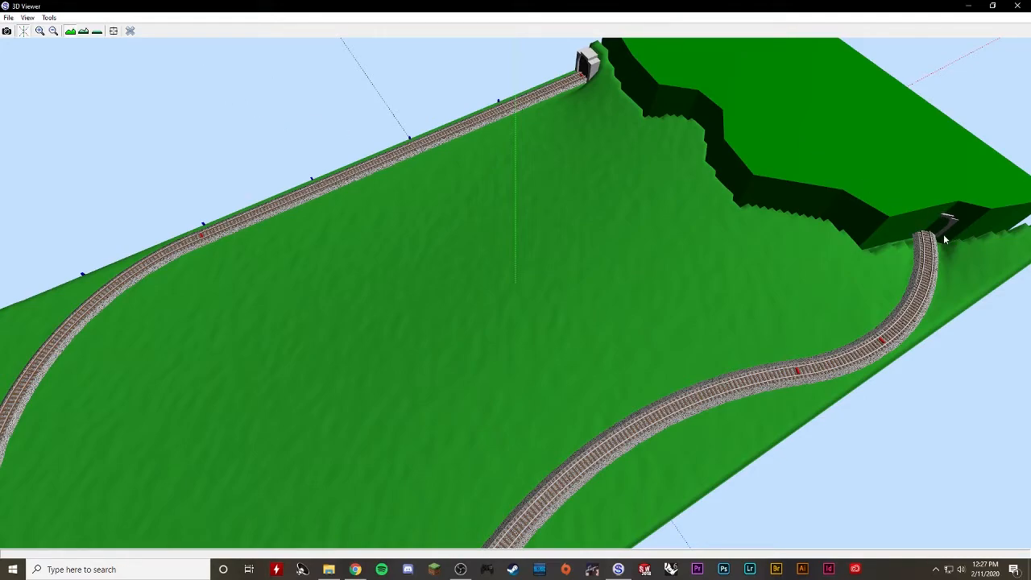
pyautogui.click(130, 31)
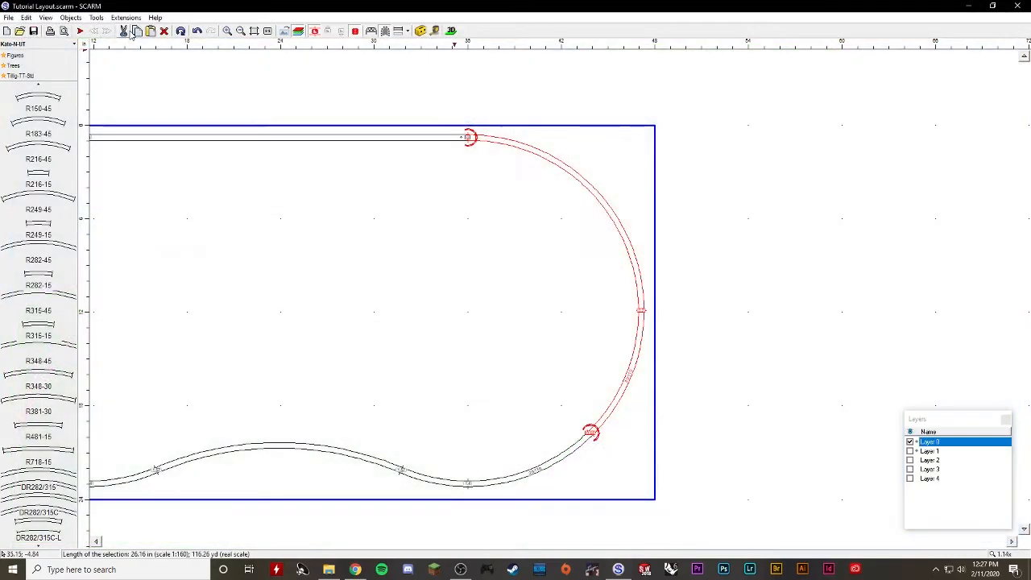
# Select the lower R282-45 curve and look through the Kato-N-UT track pieces
pyautogui.scroll(-2, 580, 454)
pyautogui.scroll(4, 555, 456)
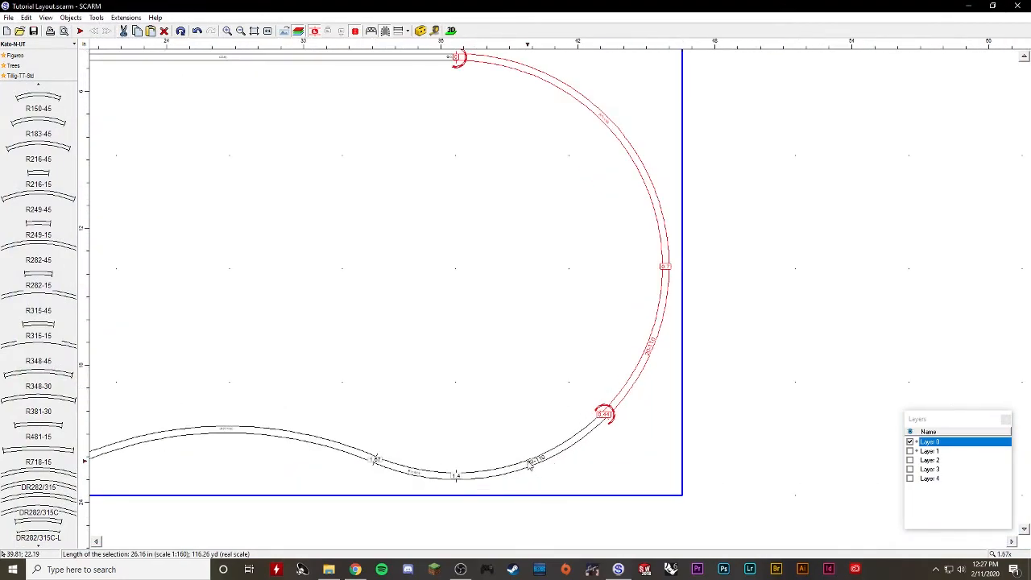
pyautogui.click(558, 459)
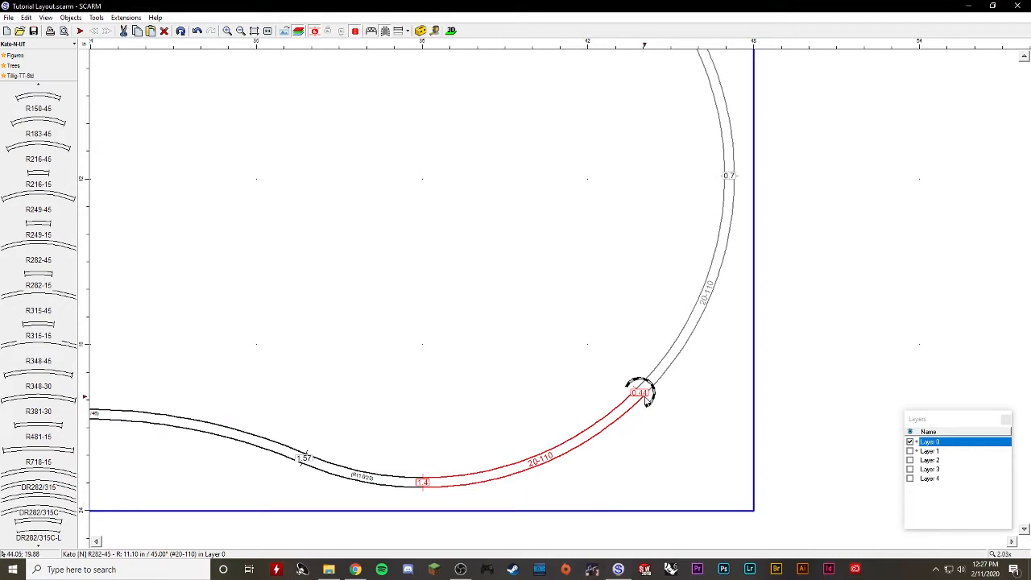
pyautogui.scroll(3, 49, 228)
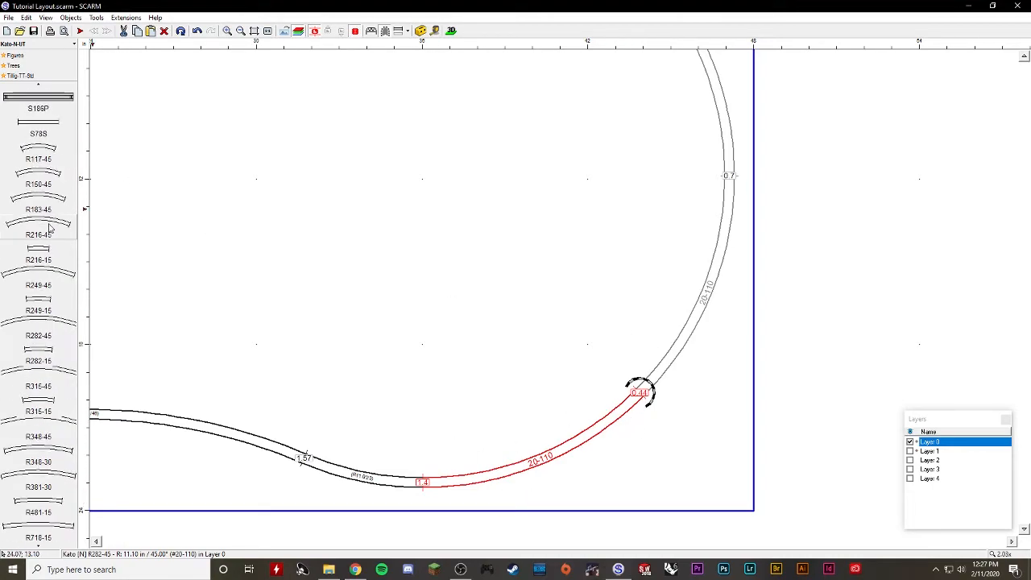
pyautogui.scroll(5, 49, 229)
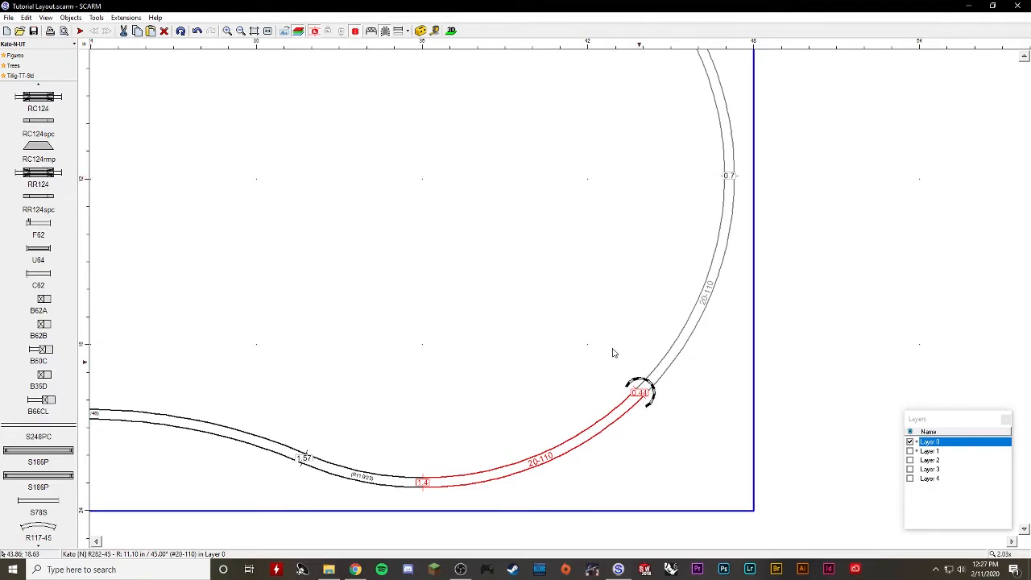
# Show and activate Layer 1, and move the green polygon's vertex at the tunnel mouth inward to about 43.76, 18.17
pyautogui.click(64, 55)
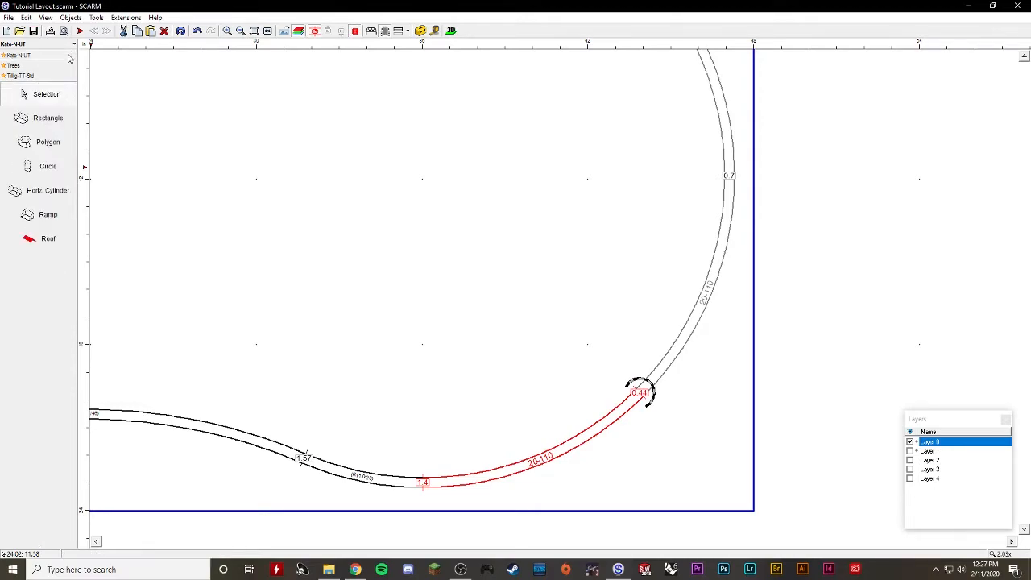
pyautogui.click(910, 451)
pyautogui.click(929, 451)
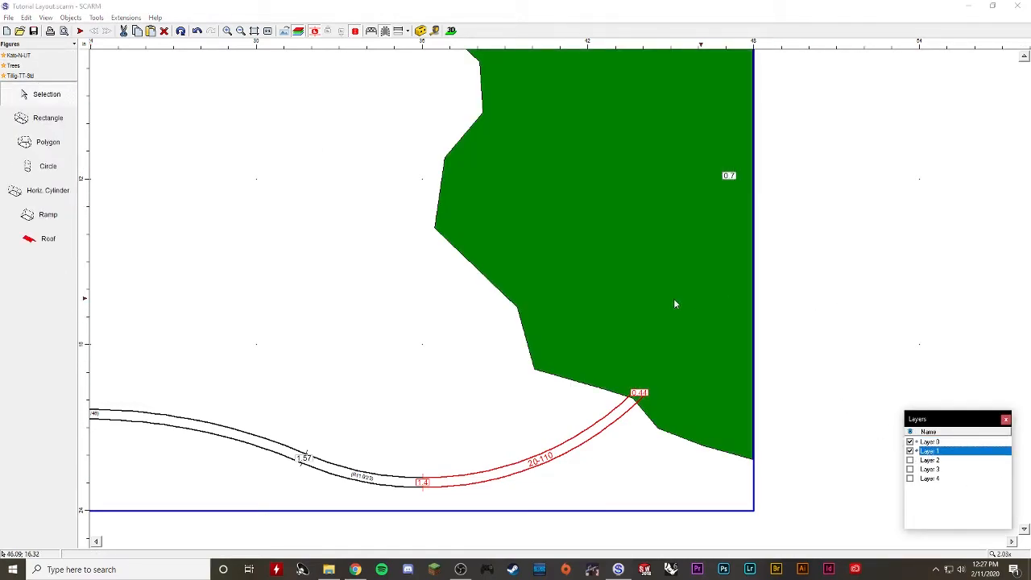
pyautogui.click(617, 310)
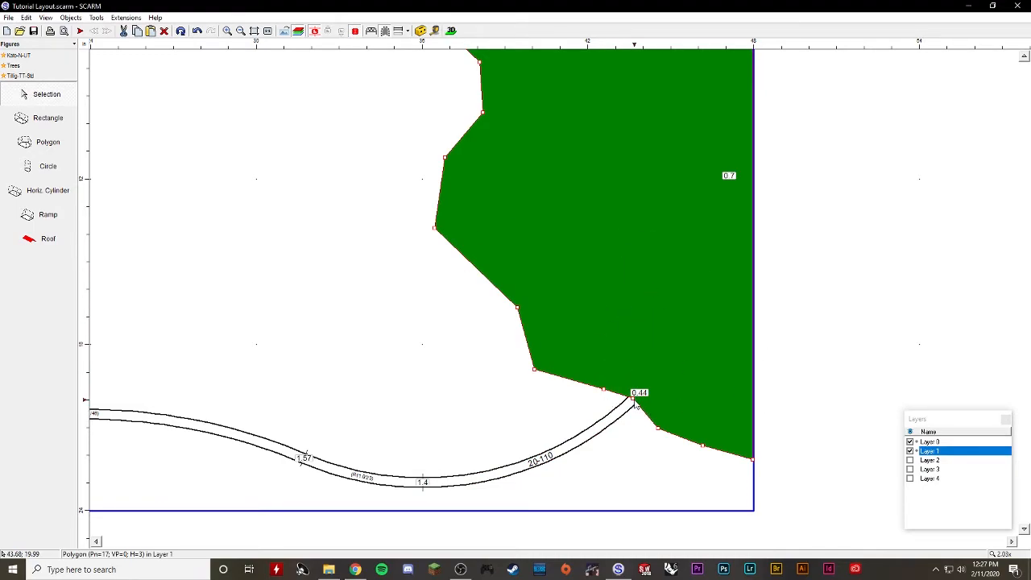
pyautogui.moveTo(634, 397); pyautogui.dragTo(636, 351)
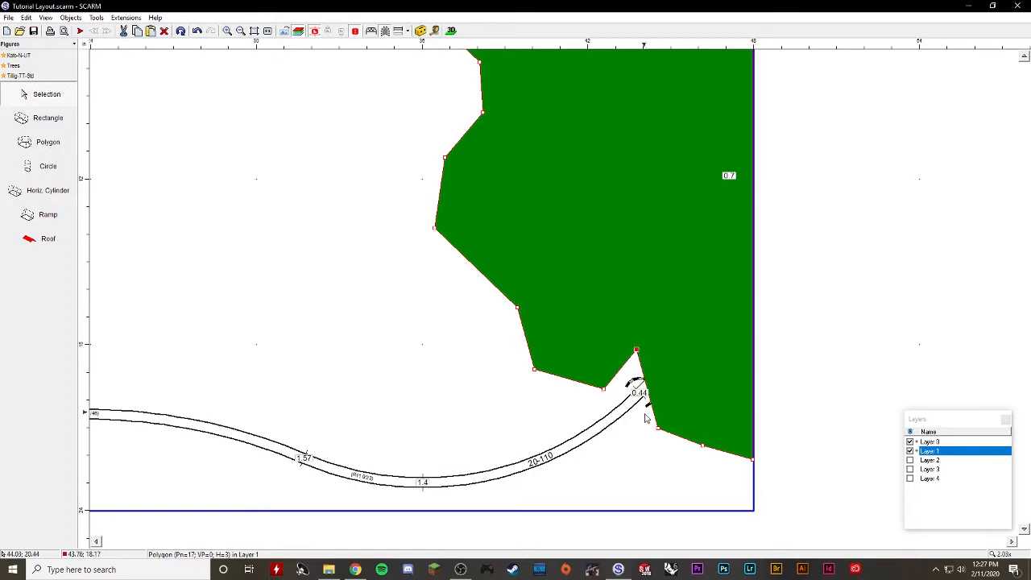
# Hide the height labels and move the green polygon's two vertices beside the lower tunnel portal, the second to about 44.47, 20.26, aligning its edge with the portal
pyautogui.moveTo(658, 430); pyautogui.dragTo(677, 394)
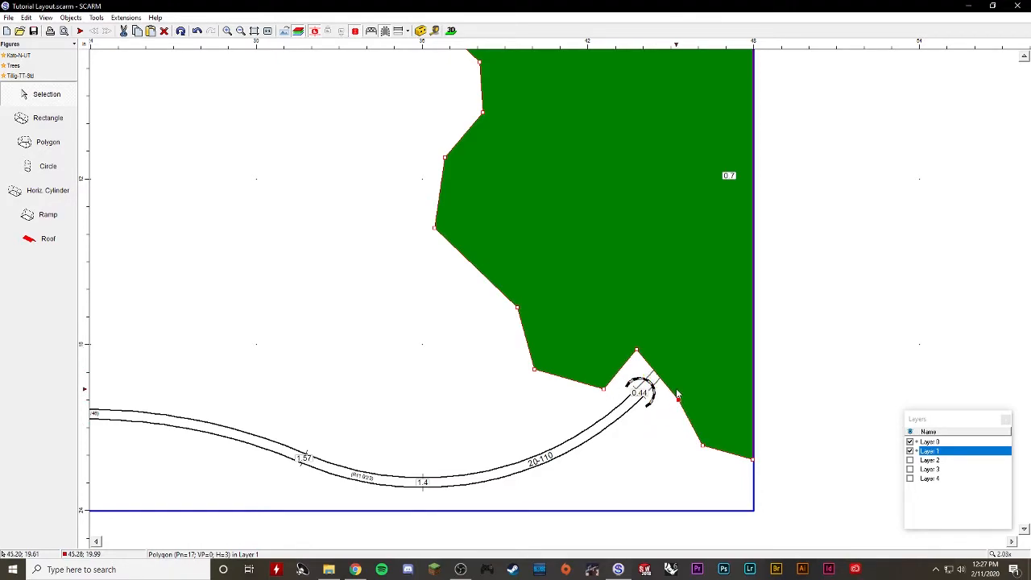
pyautogui.scroll(2, 615, 389)
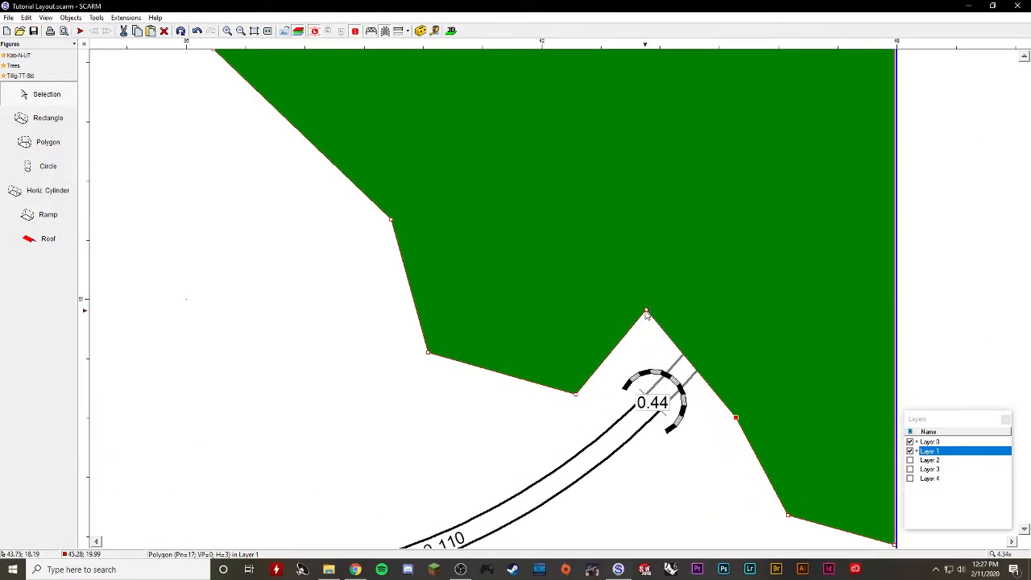
pyautogui.moveTo(647, 313); pyautogui.dragTo(626, 373)
pyautogui.moveTo(736, 418); pyautogui.dragTo(694, 316)
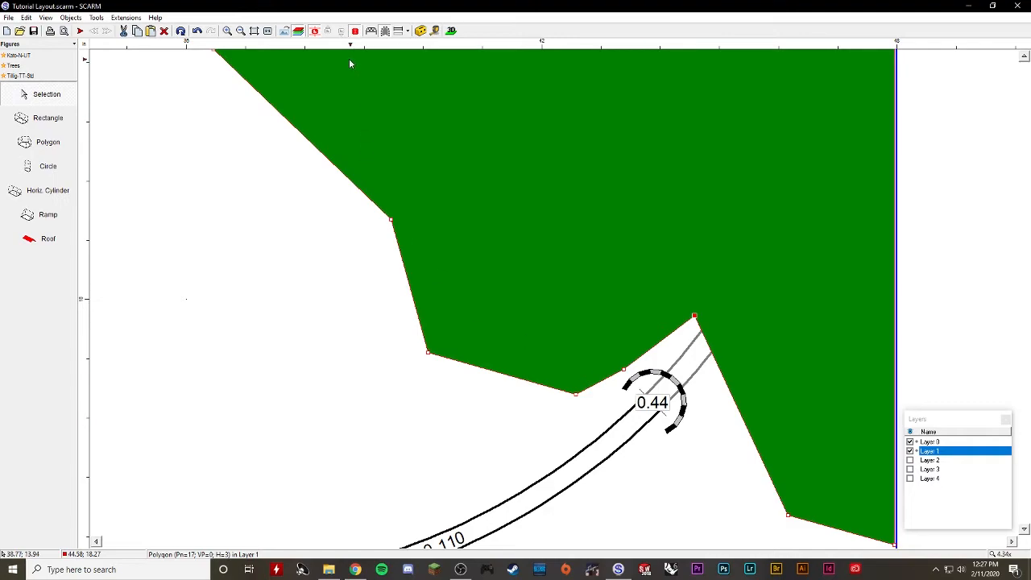
pyautogui.click(318, 32)
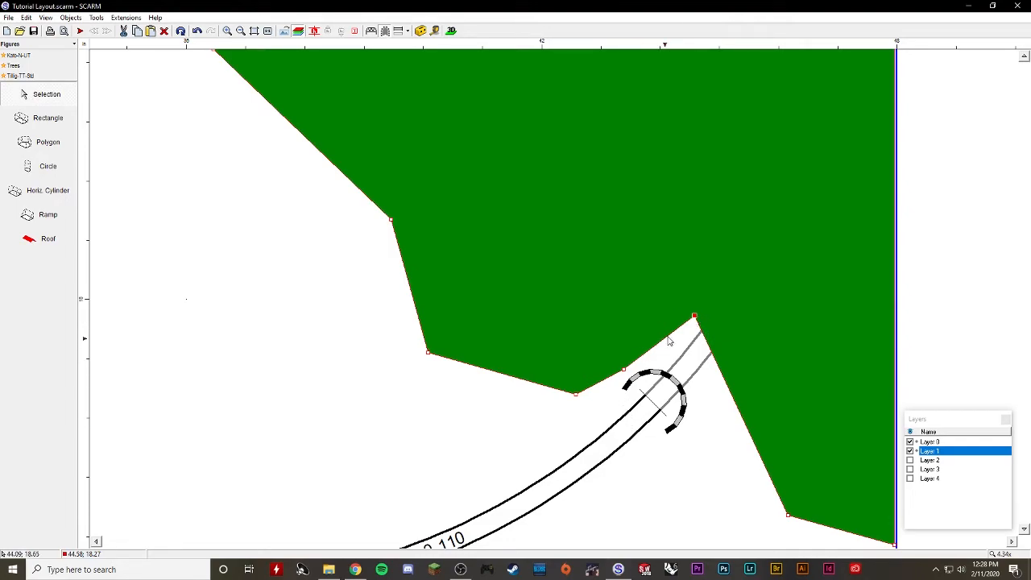
pyautogui.moveTo(695, 316); pyautogui.dragTo(688, 437)
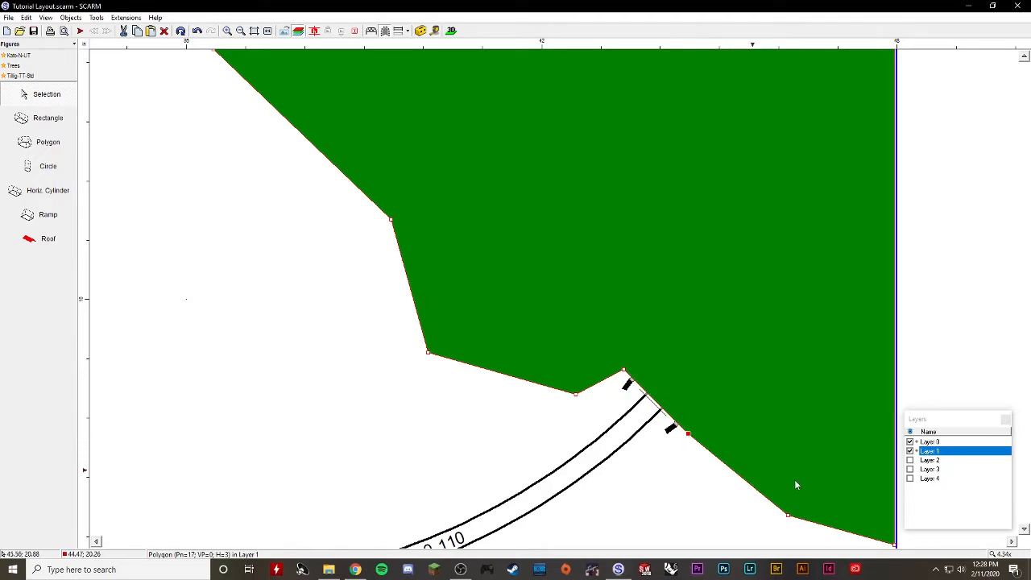
# Examine how the lower tunnel portal meets the reshaped raised terrain in the 3D view
pyautogui.click(452, 30)
pyautogui.moveTo(905, 407); pyautogui.dragTo(891, 380, button='right')
pyautogui.moveTo(892, 381); pyautogui.dragTo(928, 377)
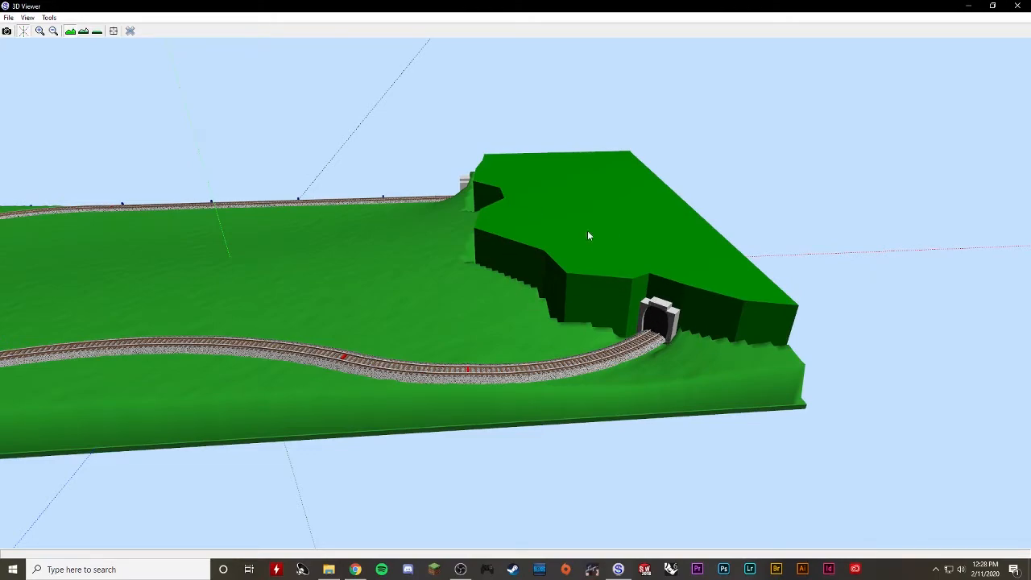
pyautogui.click(130, 30)
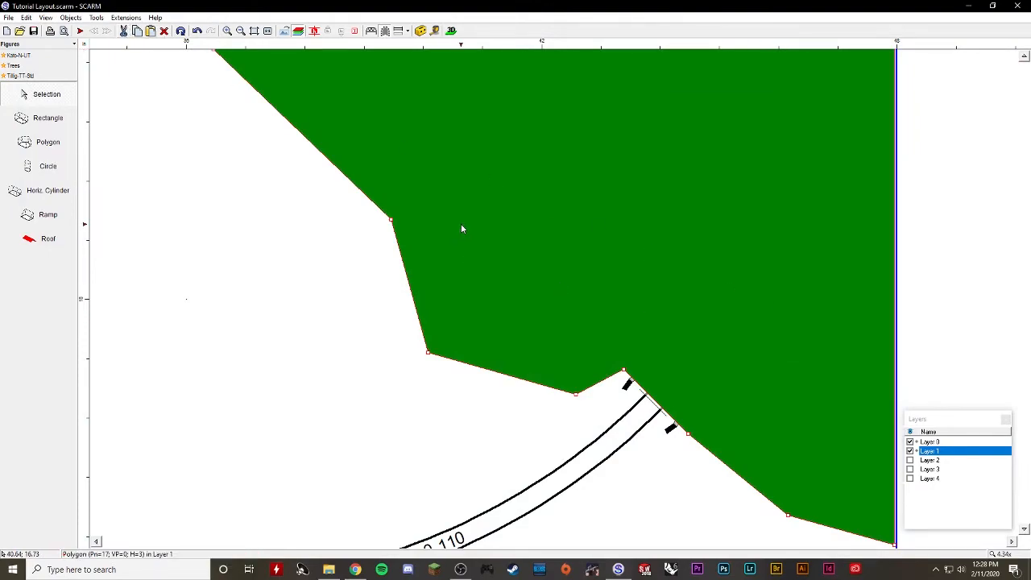
# Delete the green polygon from Layer 1 and check the bare terrain in the 3D view
pyautogui.scroll(-2, 487, 248)
pyautogui.scroll(-2, 589, 300)
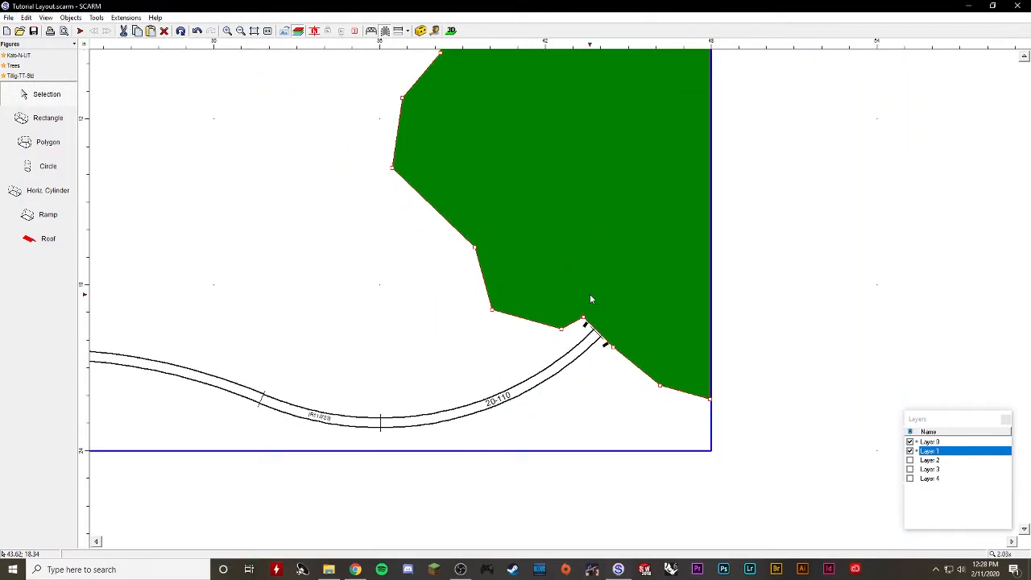
pyautogui.scroll(3, 600, 297)
pyautogui.scroll(-5, 626, 328)
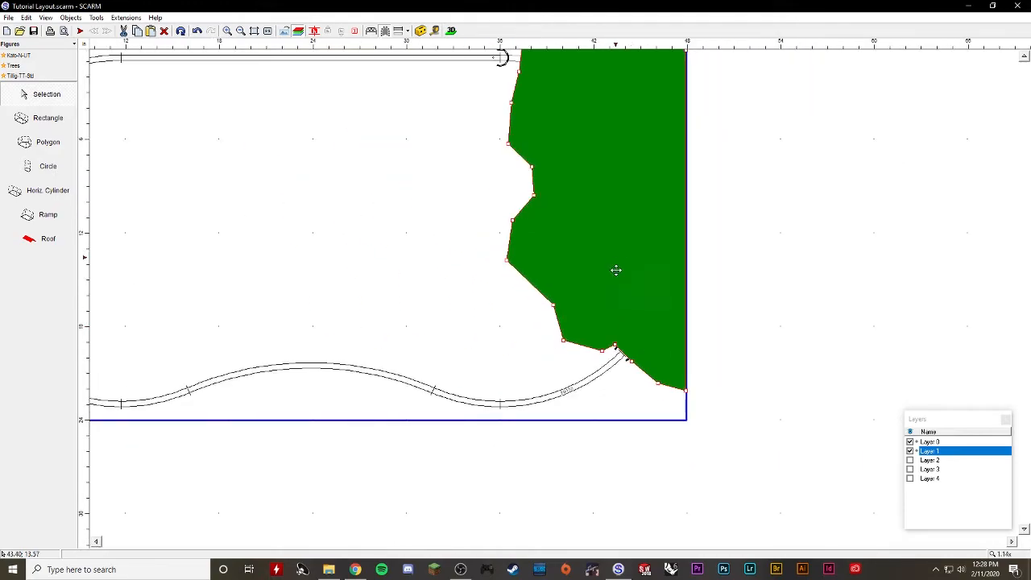
pyautogui.press('Delete')
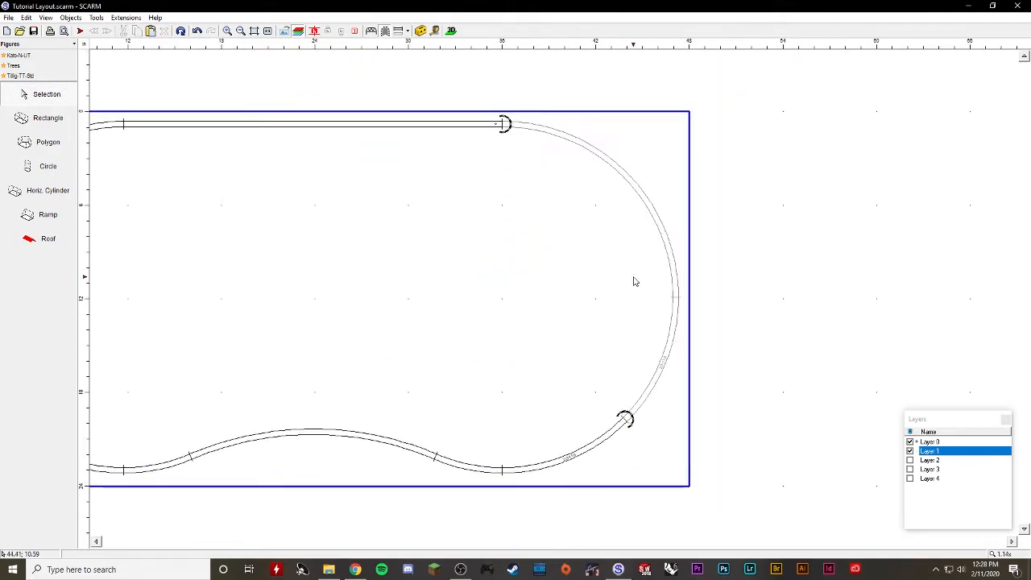
pyautogui.click(451, 31)
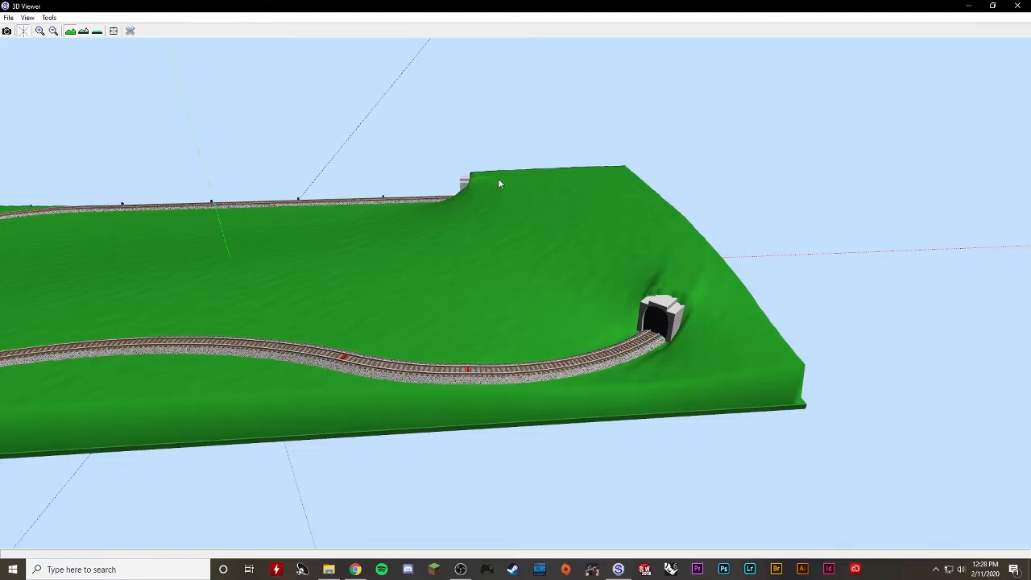
pyautogui.click(130, 31)
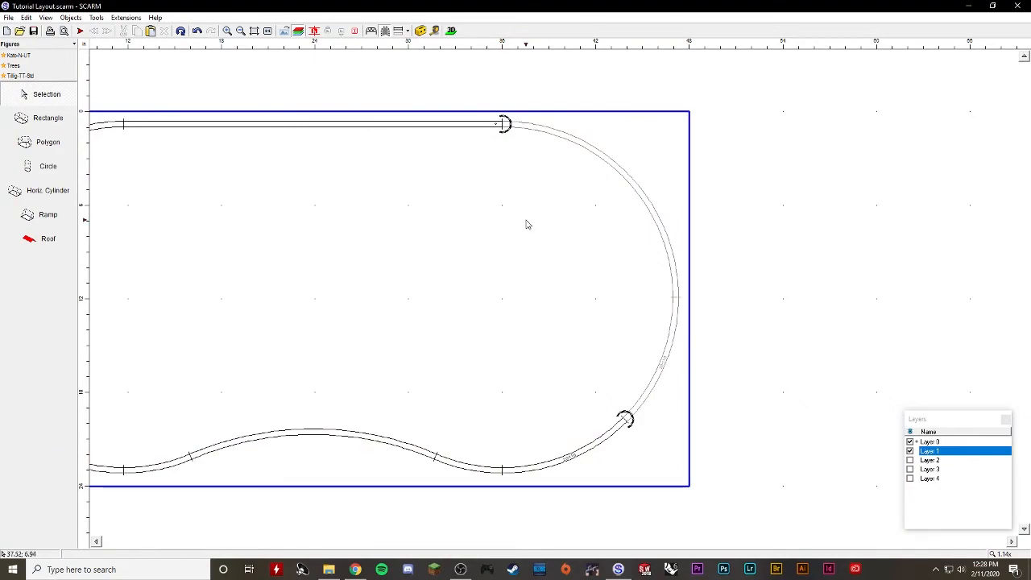
pyautogui.hotkey('ctrl', 'v')
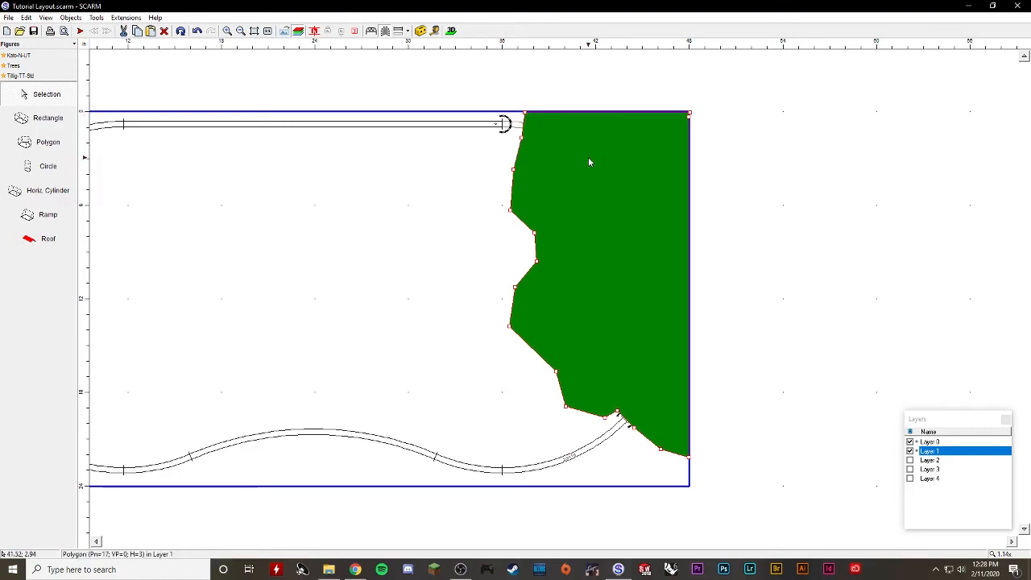
pyautogui.press('Delete')
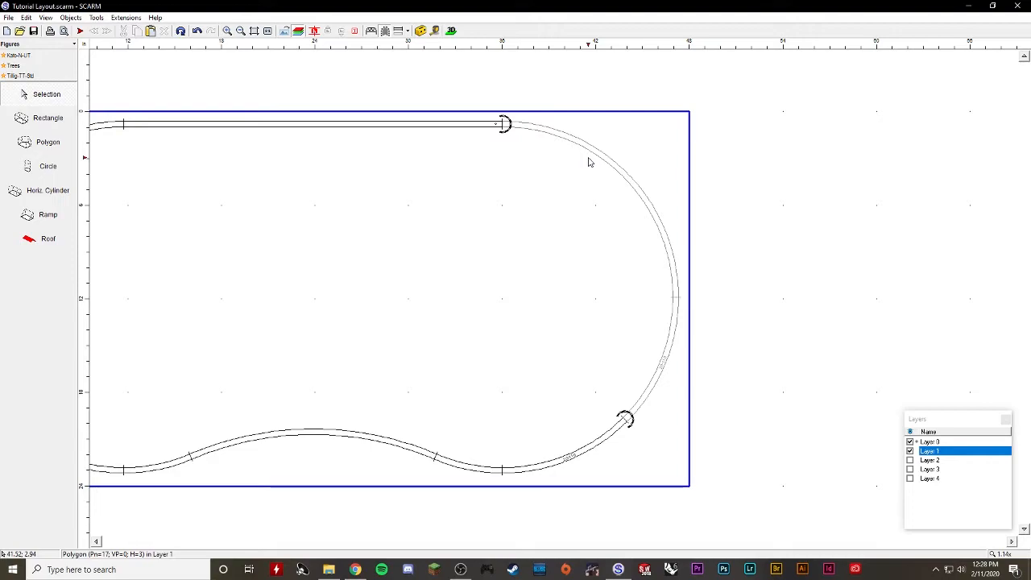
# Draw a jagged polygon over the tunnel curve from the baseboard corner at 48, 0 through 39.3, 0 to the far edge at about 48, 19.7
pyautogui.click(48, 142)
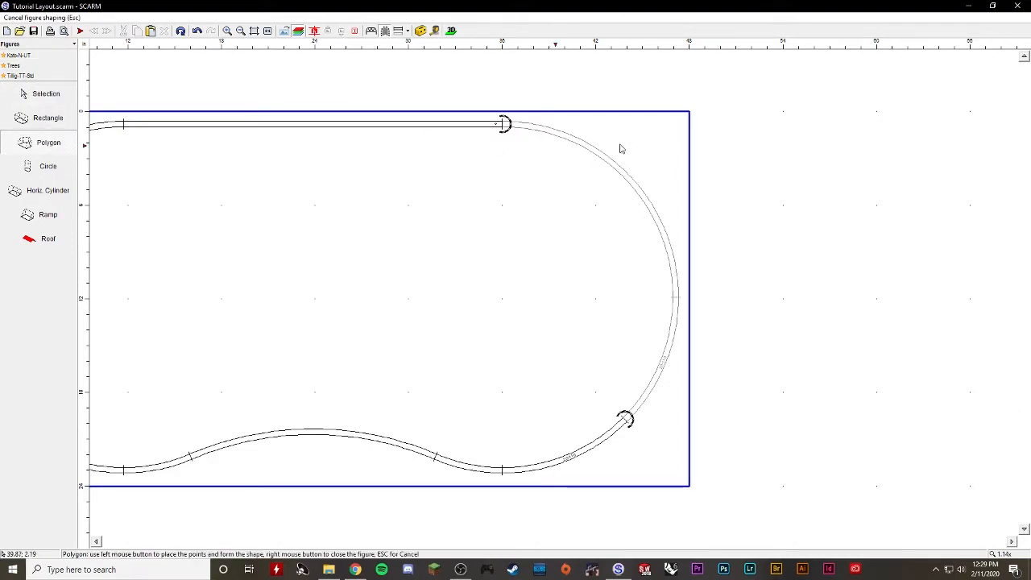
pyautogui.click(689, 114)
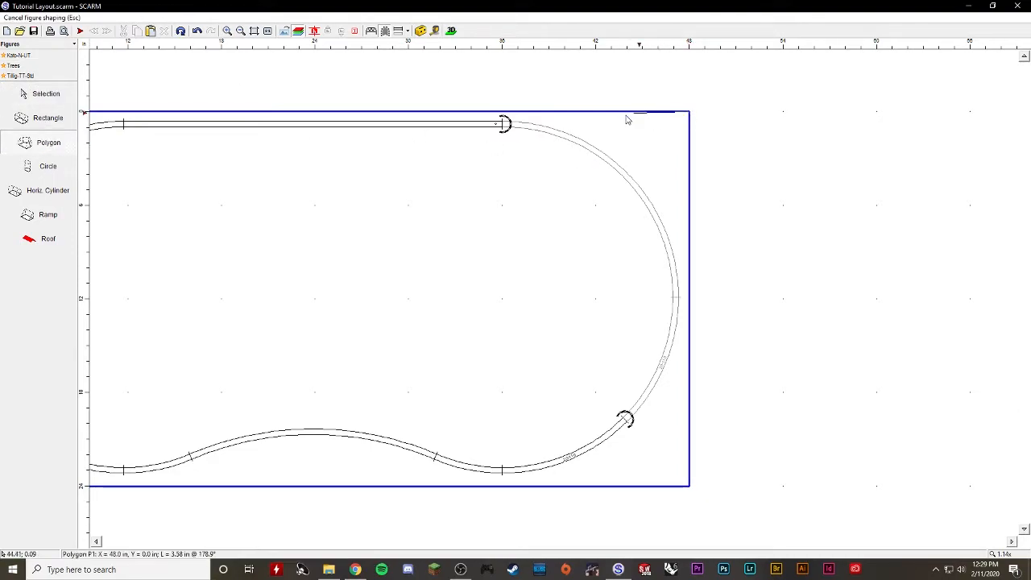
pyautogui.click(552, 114)
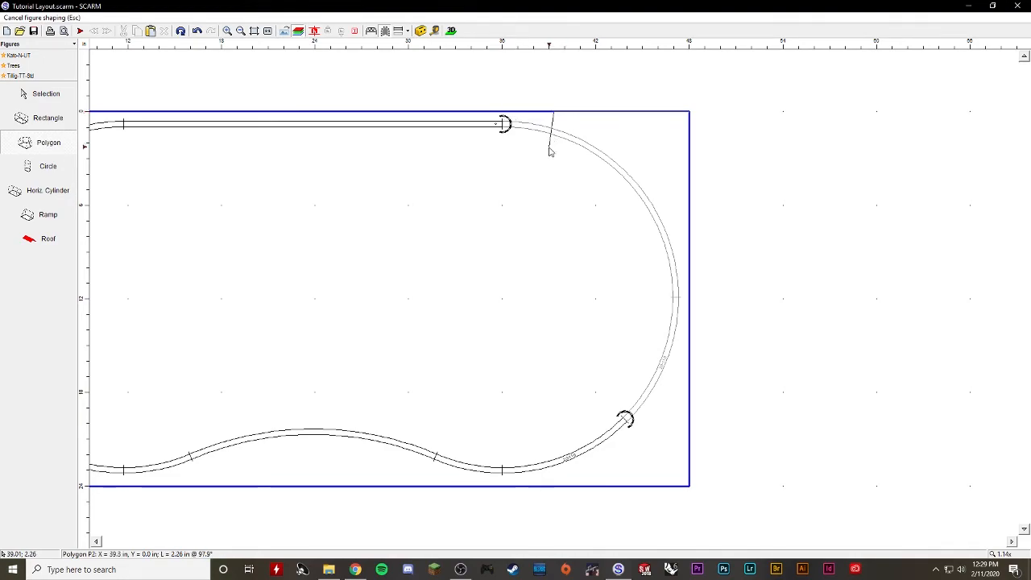
pyautogui.click(539, 211)
pyautogui.click(556, 246)
pyautogui.click(559, 255)
pyautogui.click(562, 290)
pyautogui.click(593, 326)
pyautogui.click(596, 358)
pyautogui.click(634, 376)
pyautogui.click(653, 417)
pyautogui.click(688, 419)
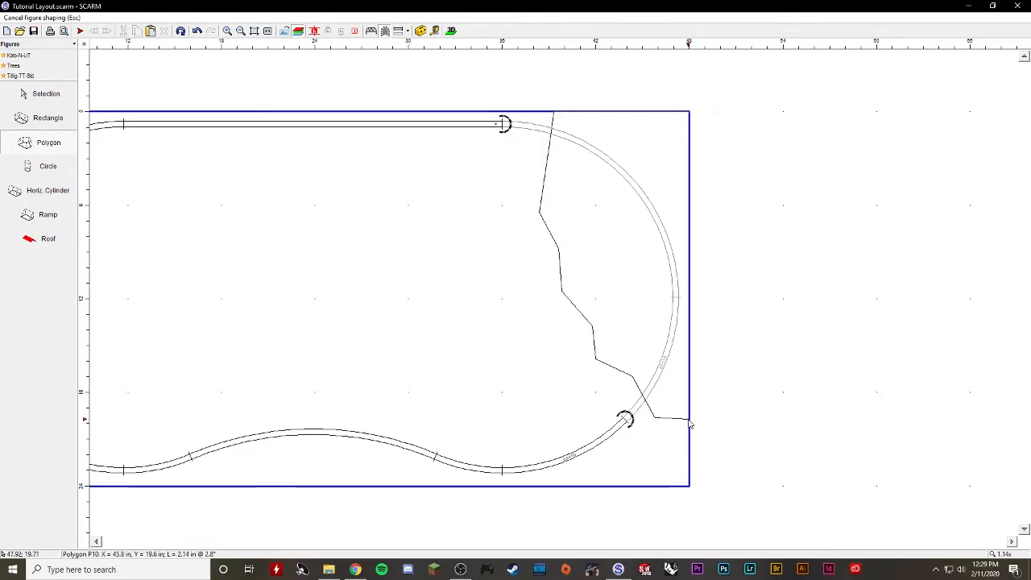
pyautogui.doubleClick(689, 114)
# Give the new polygon a height of 3 inches and a green color (0, 128, 0)
pyautogui.click(339, 228)
pyautogui.write('3')
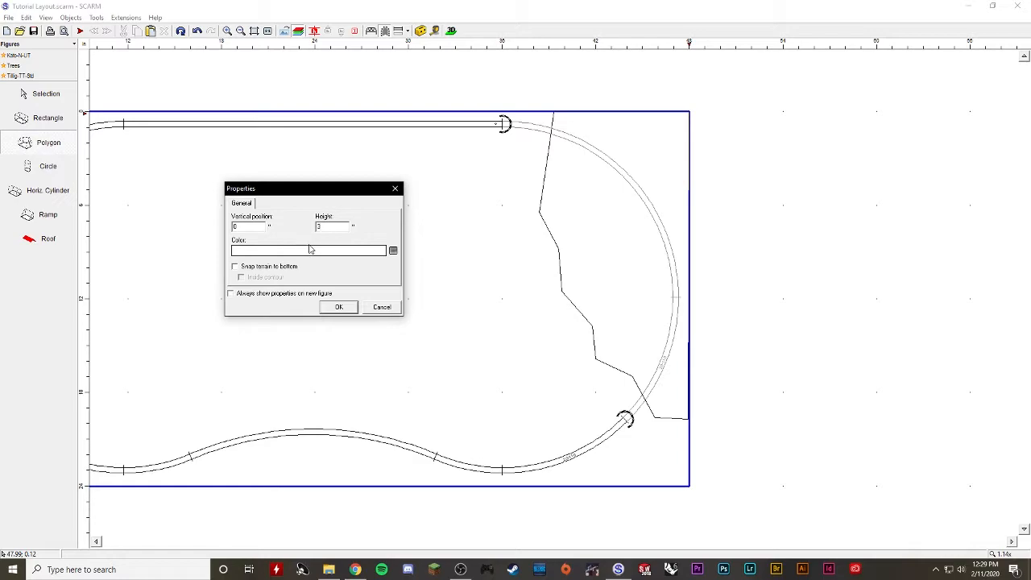
pyautogui.click(393, 250)
pyautogui.click(433, 201)
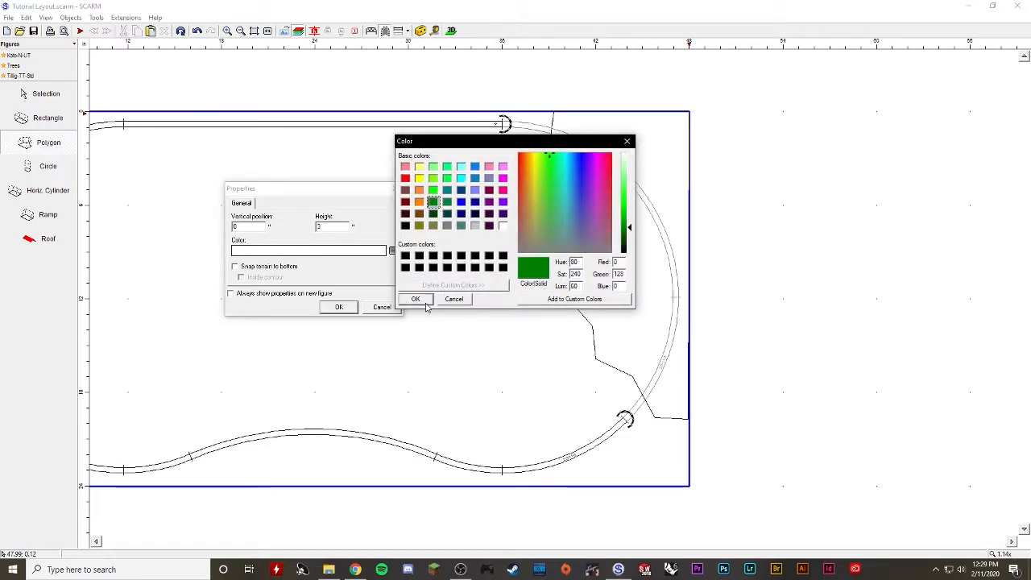
pyautogui.click(415, 299)
pyautogui.click(339, 306)
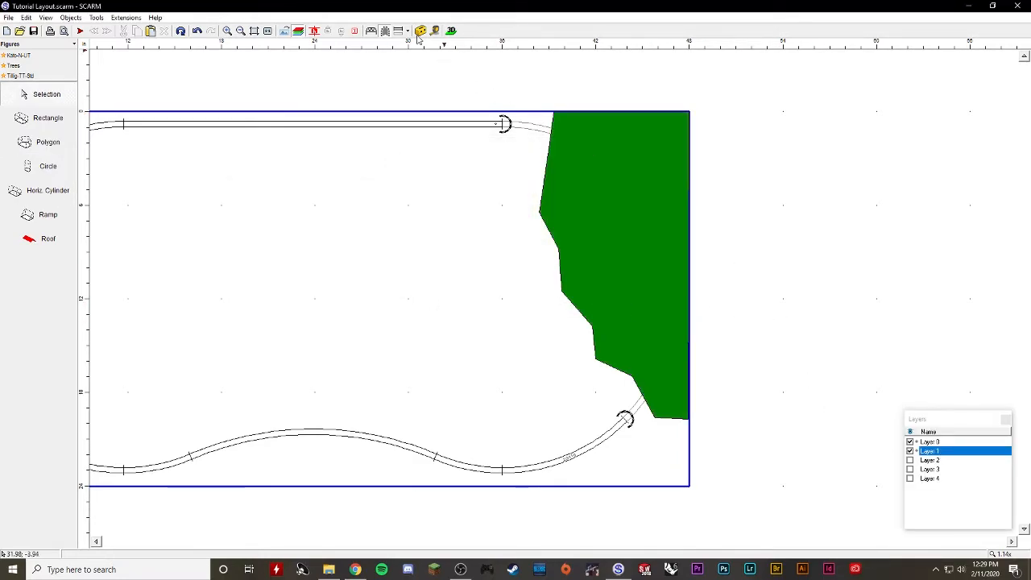
# Inspect the new terrain polygon and its clearance from the tunnel portals in the 3D view
pyautogui.click(44, 142)
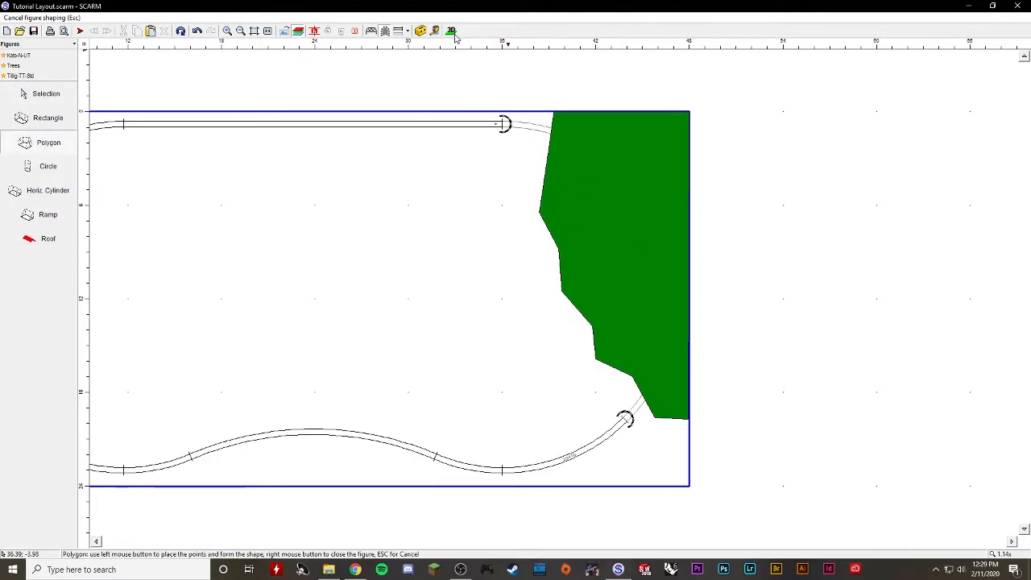
pyautogui.press('Escape')
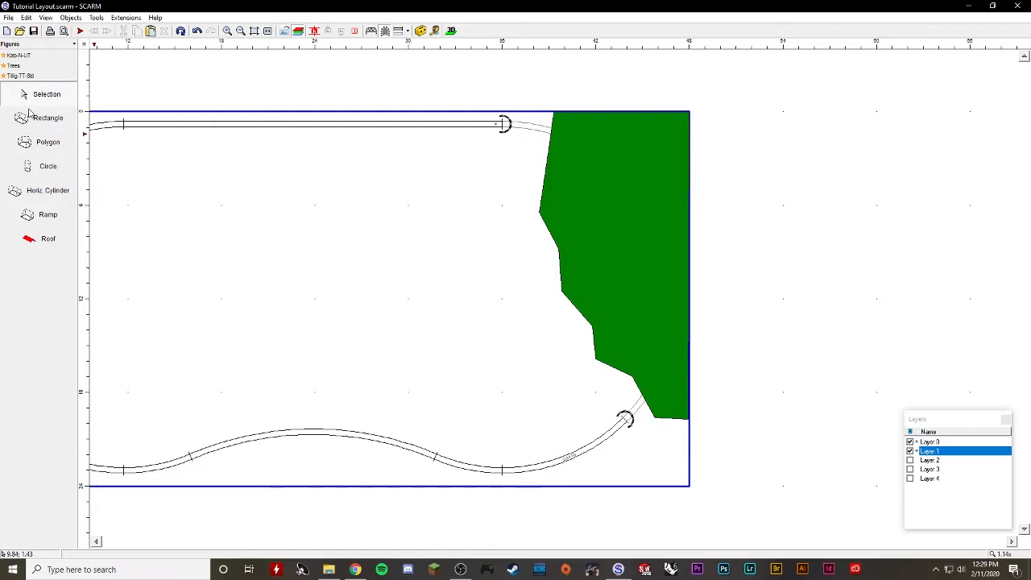
pyautogui.click(452, 31)
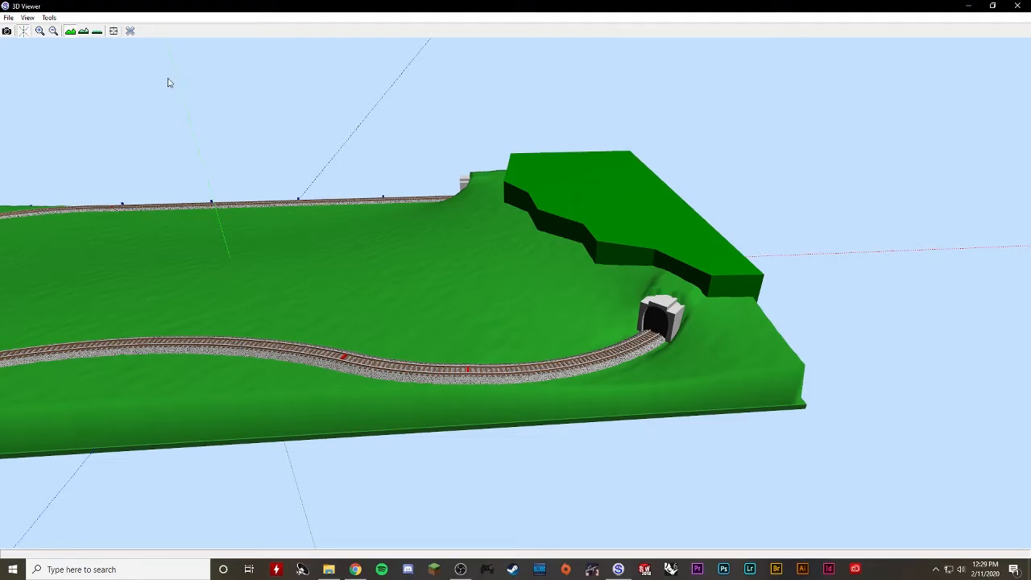
pyautogui.click(130, 32)
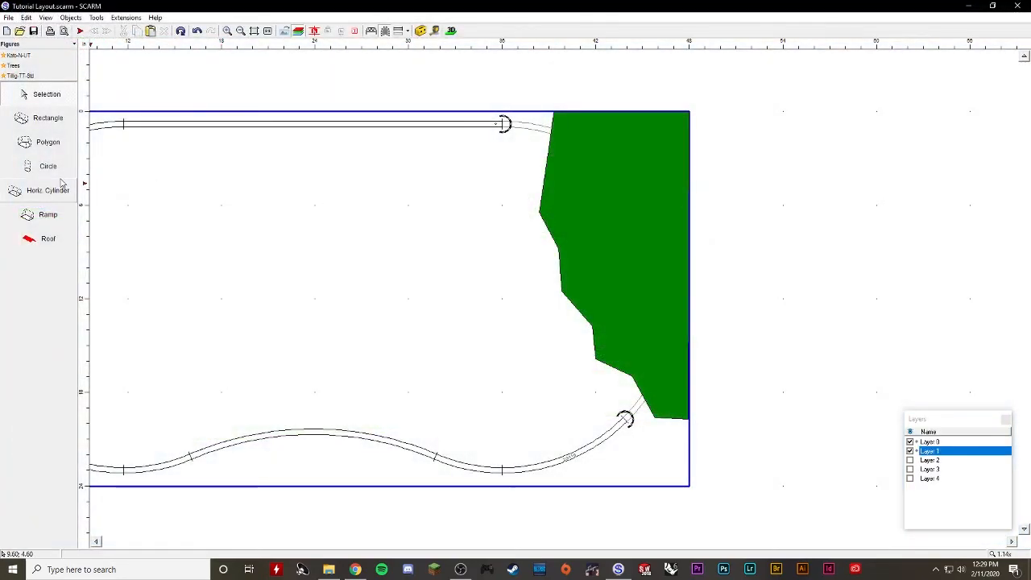
# Draw a second, smaller jagged polygon inside the first, from the corner at 48, 0 to the baseboard edge at about 48, 17.6
pyautogui.click(48, 143)
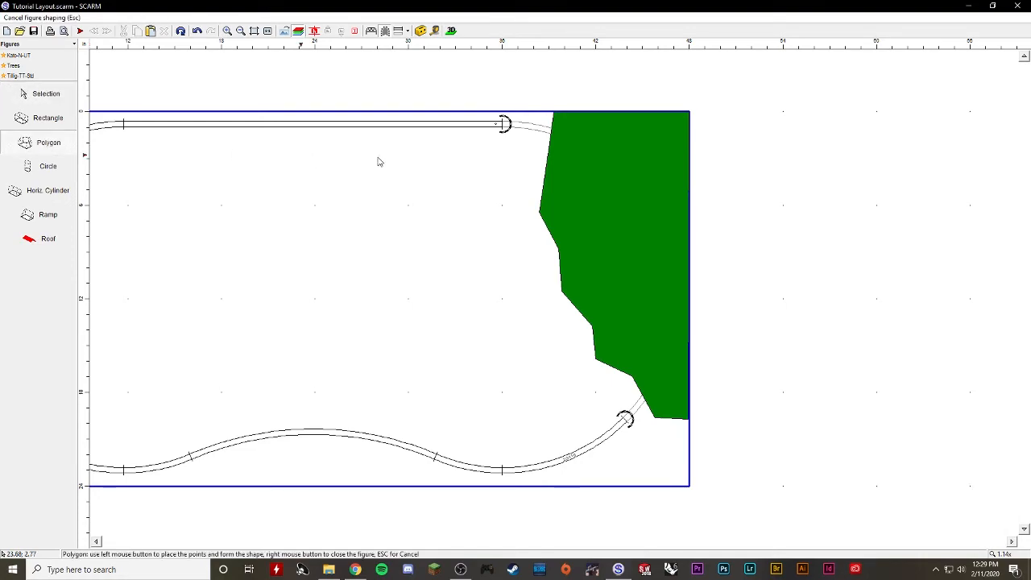
pyautogui.click(689, 114)
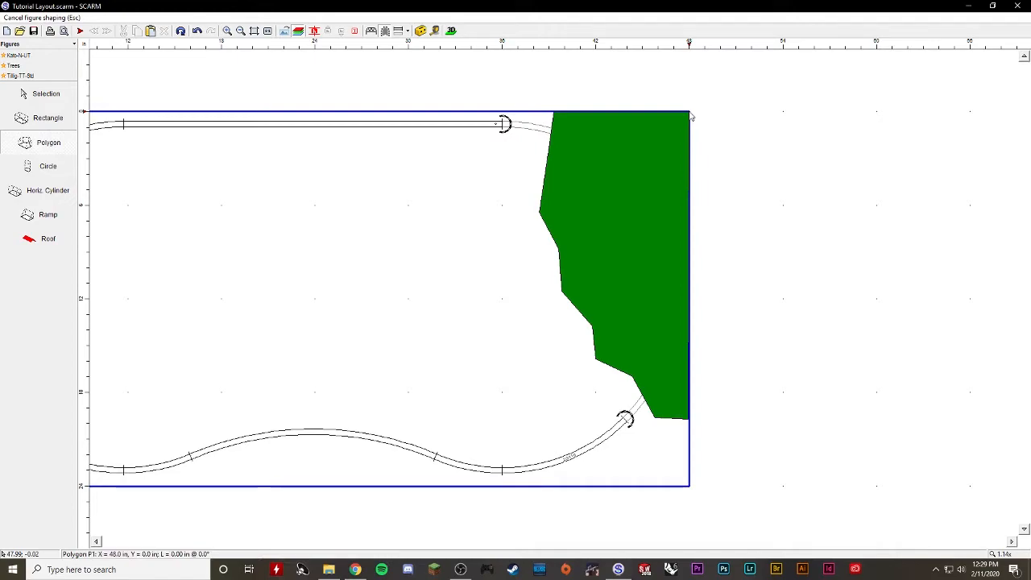
pyautogui.click(588, 113)
pyautogui.click(586, 141)
pyautogui.click(588, 187)
pyautogui.click(584, 211)
pyautogui.click(598, 246)
pyautogui.click(600, 278)
pyautogui.click(614, 304)
pyautogui.click(624, 331)
pyautogui.click(639, 350)
pyautogui.click(650, 375)
pyautogui.click(689, 386)
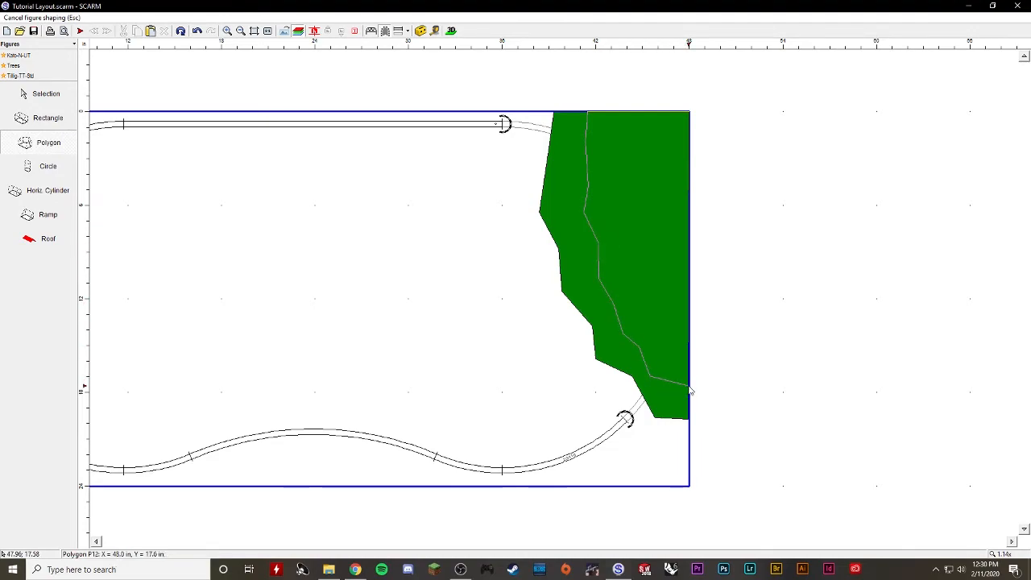
pyautogui.doubleClick(689, 112)
# Give the second polygon a height of 5 inches and a green color
pyautogui.click(339, 226)
pyautogui.write('5')
pyautogui.click(337, 252)
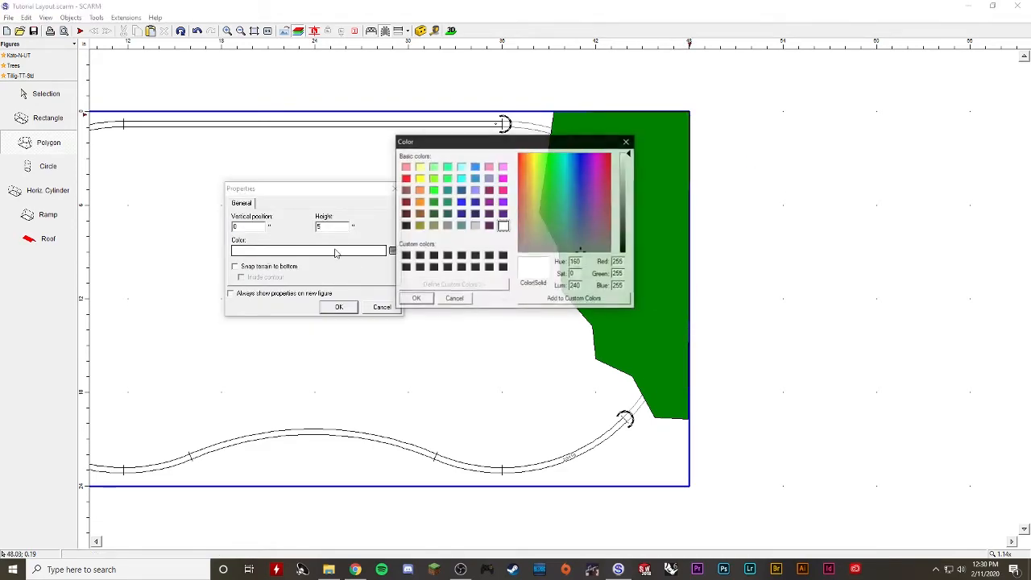
pyautogui.click(447, 203)
pyautogui.click(415, 299)
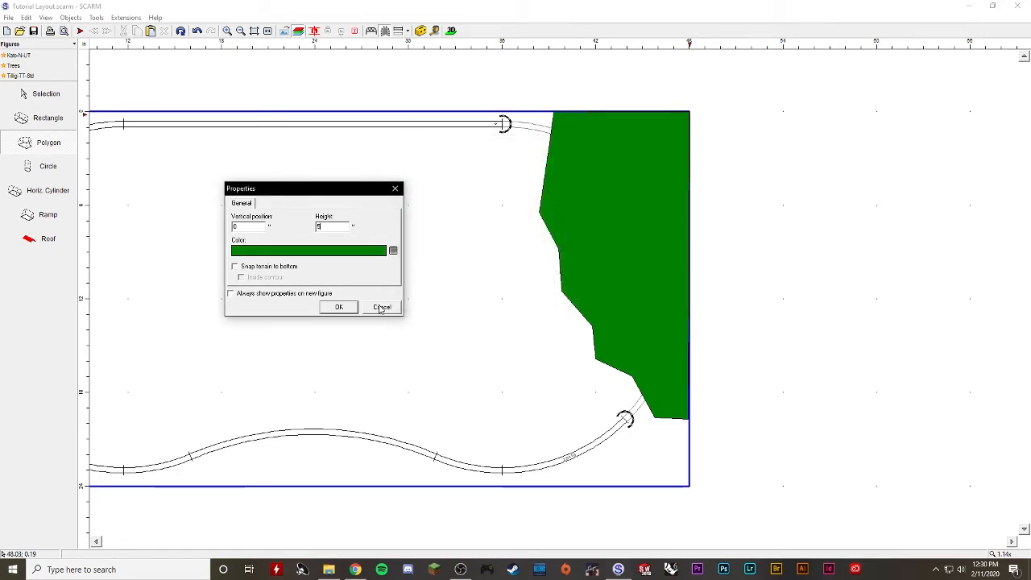
pyautogui.click(348, 308)
# Draw a third, smaller jagged polygon inside the second, from the corner at 48, 0 to the baseboard edge at about 48, 15.9
pyautogui.click(48, 143)
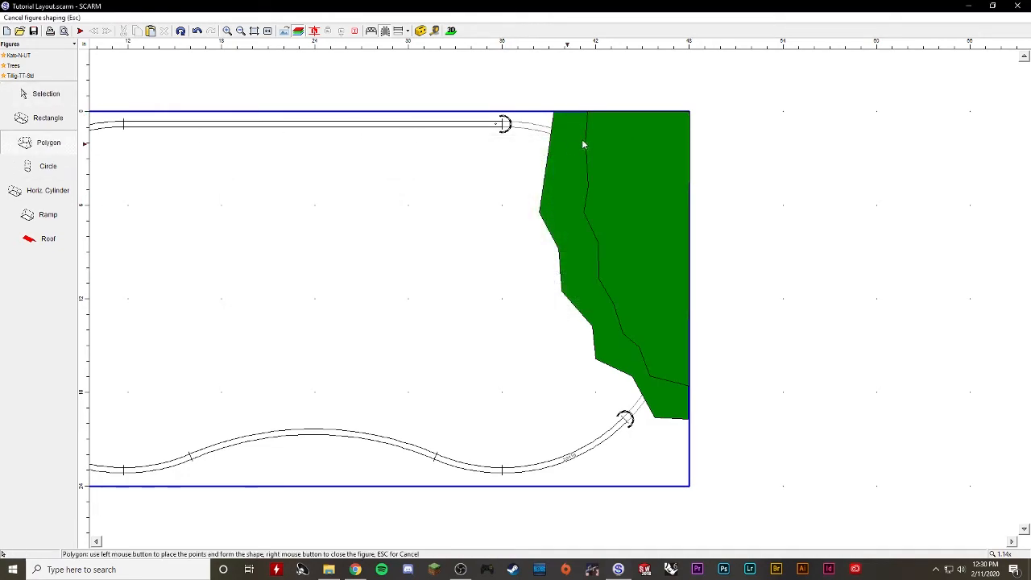
pyautogui.click(690, 113)
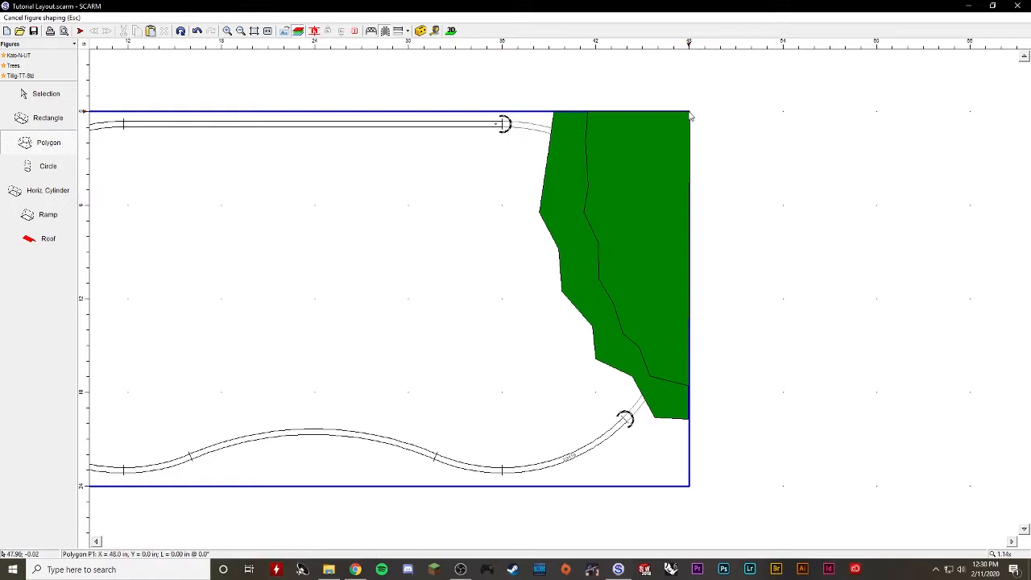
pyautogui.click(620, 113)
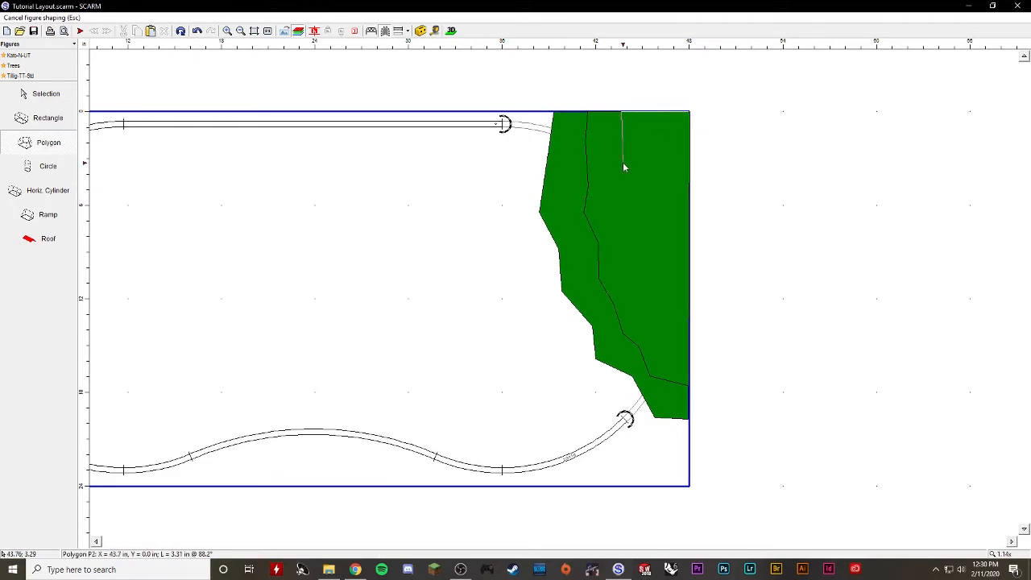
pyautogui.click(619, 199)
pyautogui.click(643, 294)
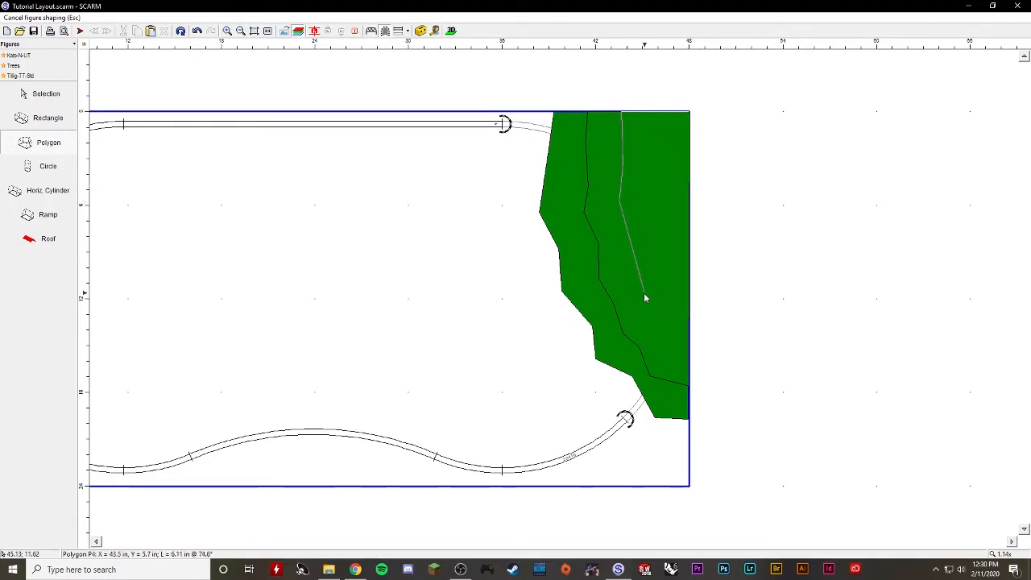
pyautogui.click(653, 345)
pyautogui.click(689, 359)
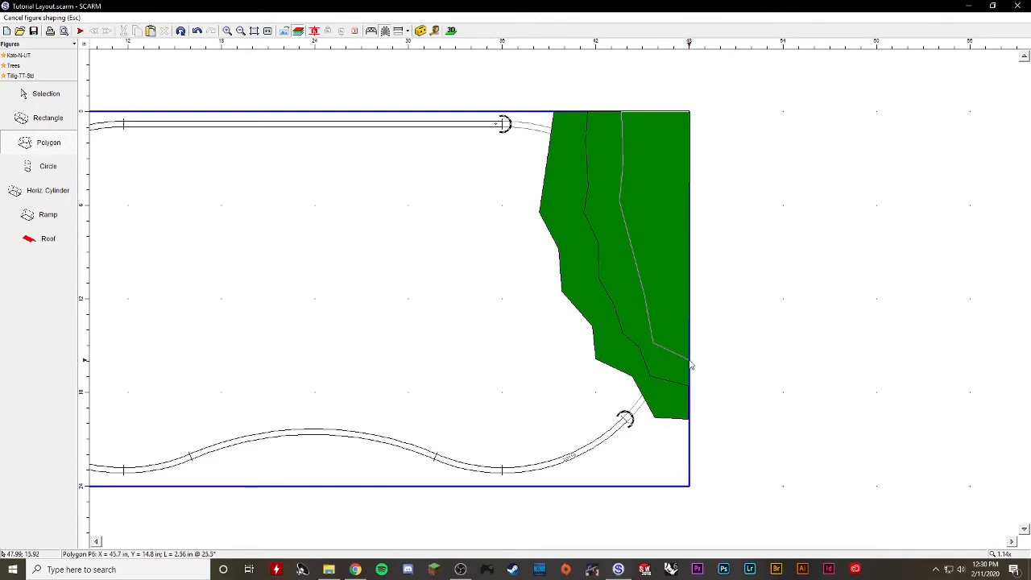
pyautogui.doubleClick(691, 118)
# Give the third polygon a height of 7 inches and a green color
pyautogui.doubleClick(319, 226)
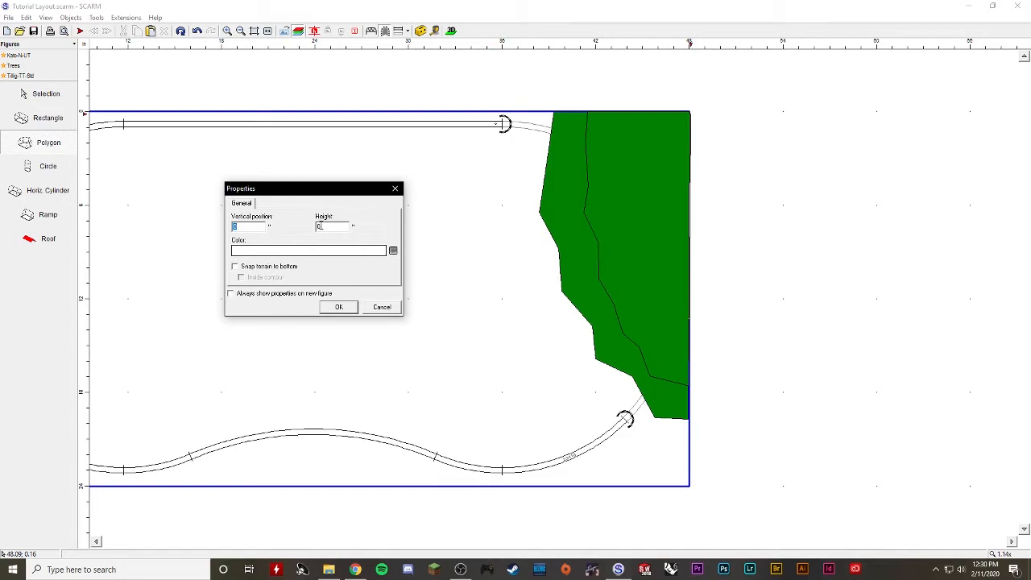
pyautogui.write('7')
pyautogui.click(322, 251)
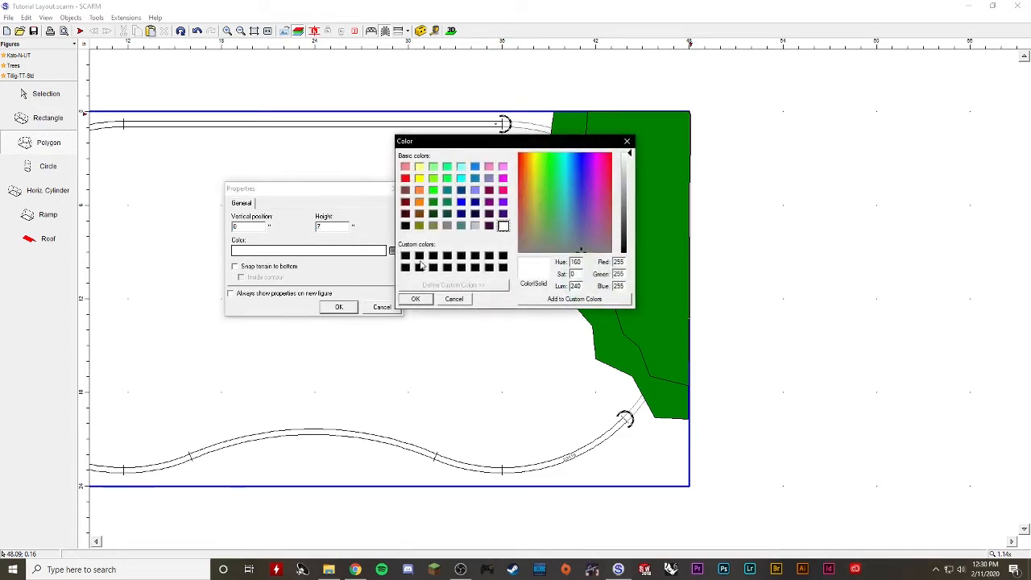
pyautogui.click(435, 203)
pyautogui.click(415, 299)
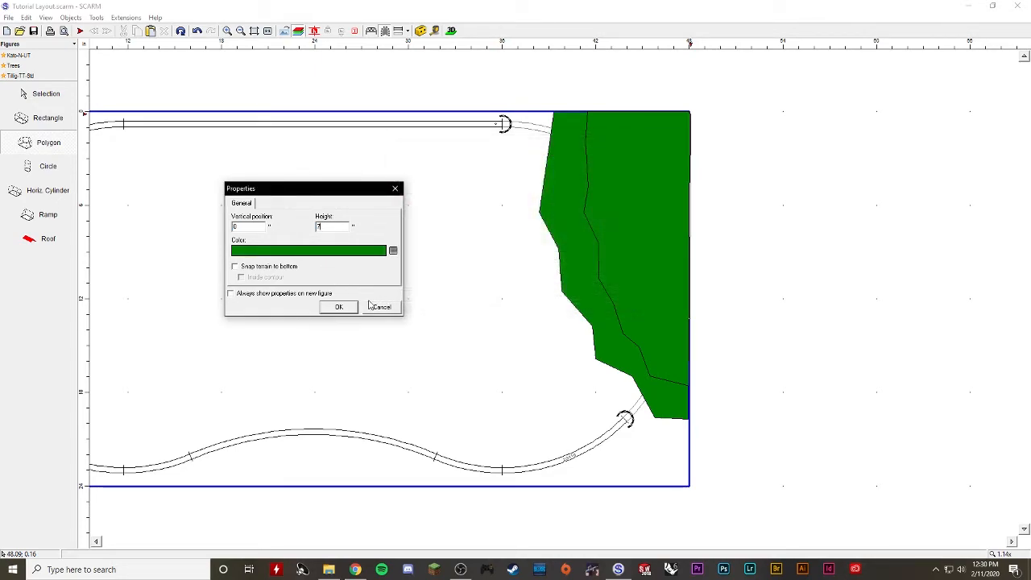
pyautogui.click(342, 308)
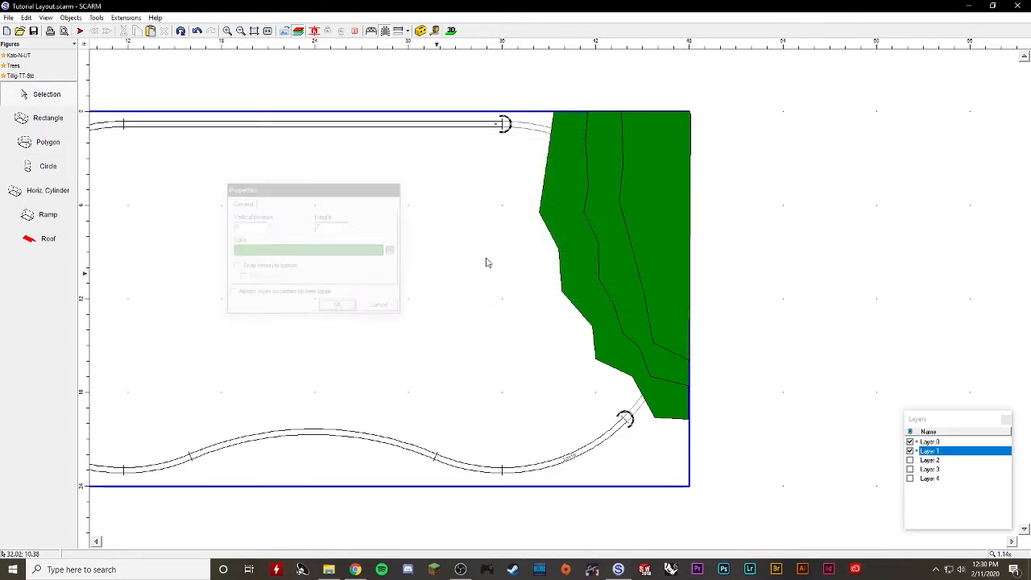
# Inspect the three stacked mountain levels and the whole layout in the 3D view
pyautogui.click(450, 30)
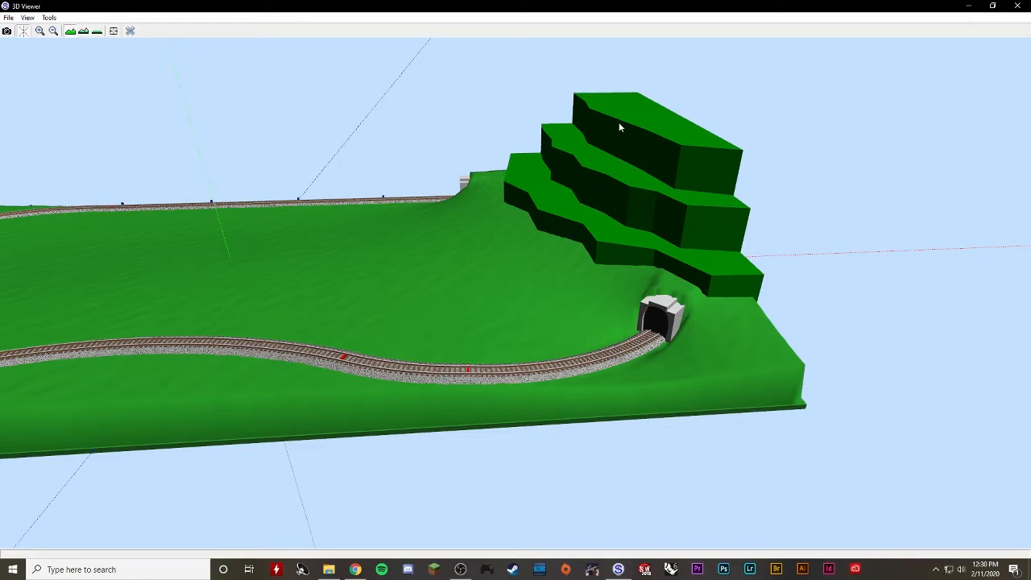
pyautogui.moveTo(542, 148); pyautogui.dragTo(232, 289)
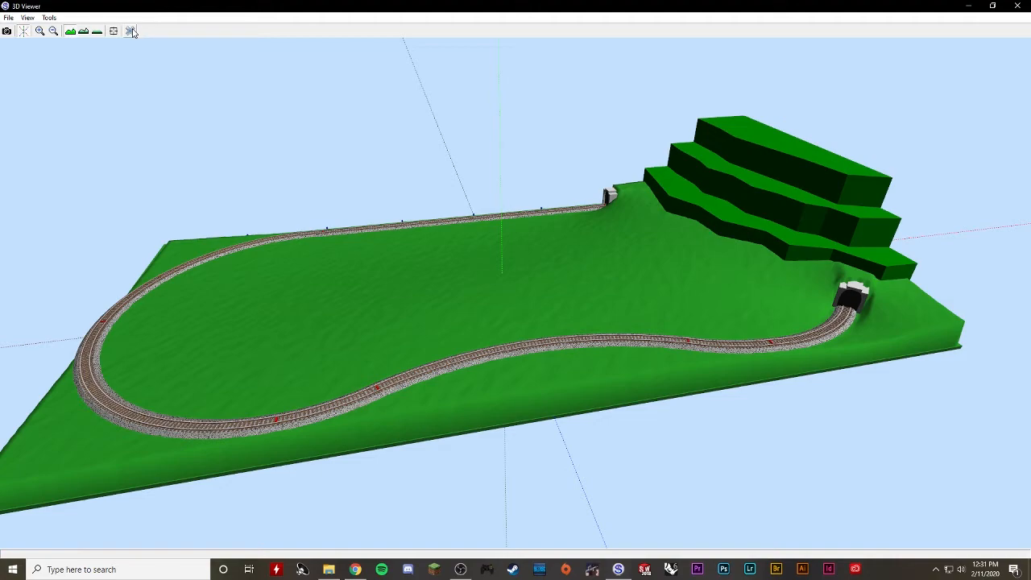
pyautogui.click(131, 31)
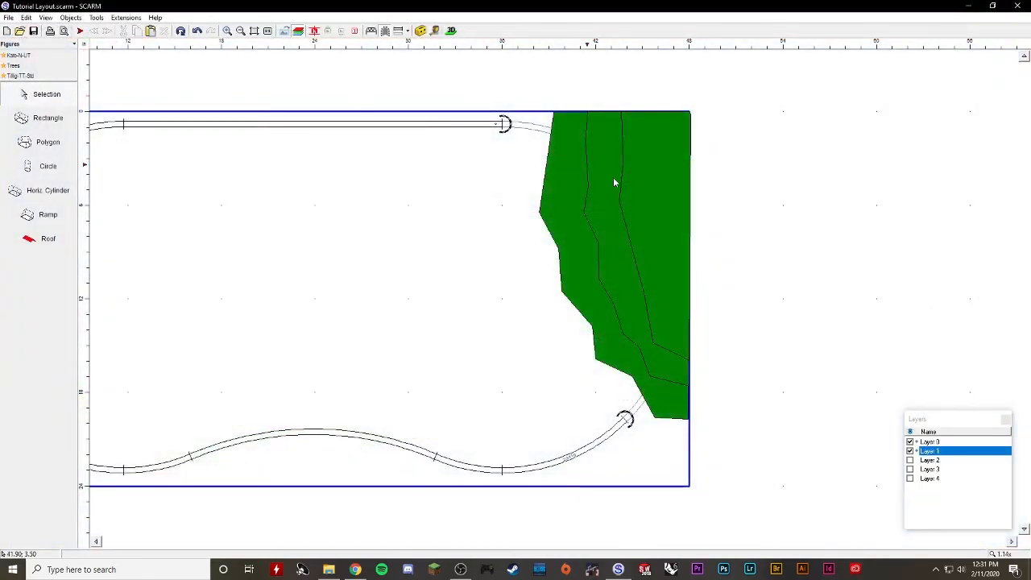
# Make Layer 2 the active, visible layer for new figures
pyautogui.moveTo(408, 273); pyautogui.dragTo(496, 230, button='middle')
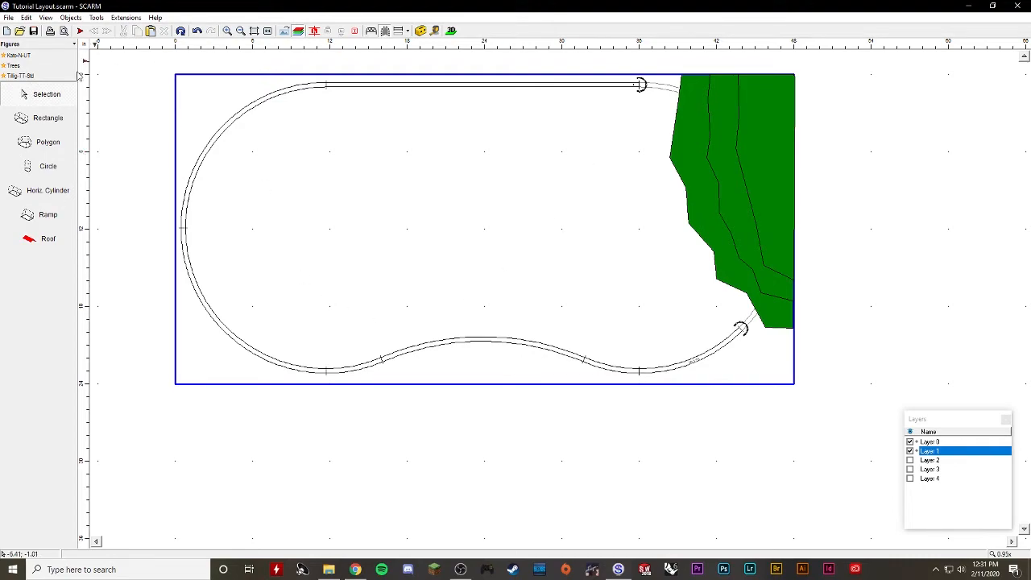
pyautogui.click(48, 147)
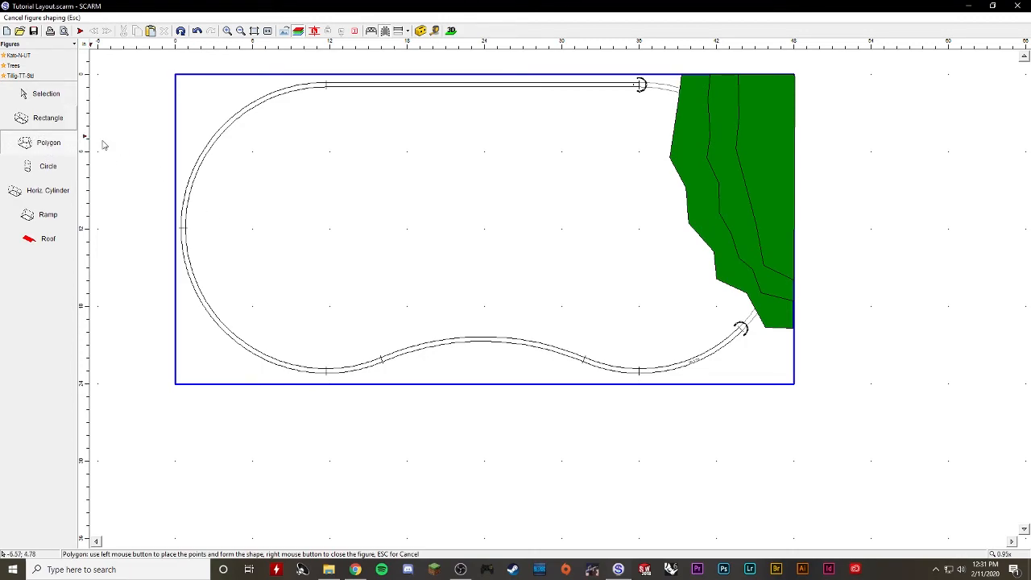
pyautogui.press('Escape')
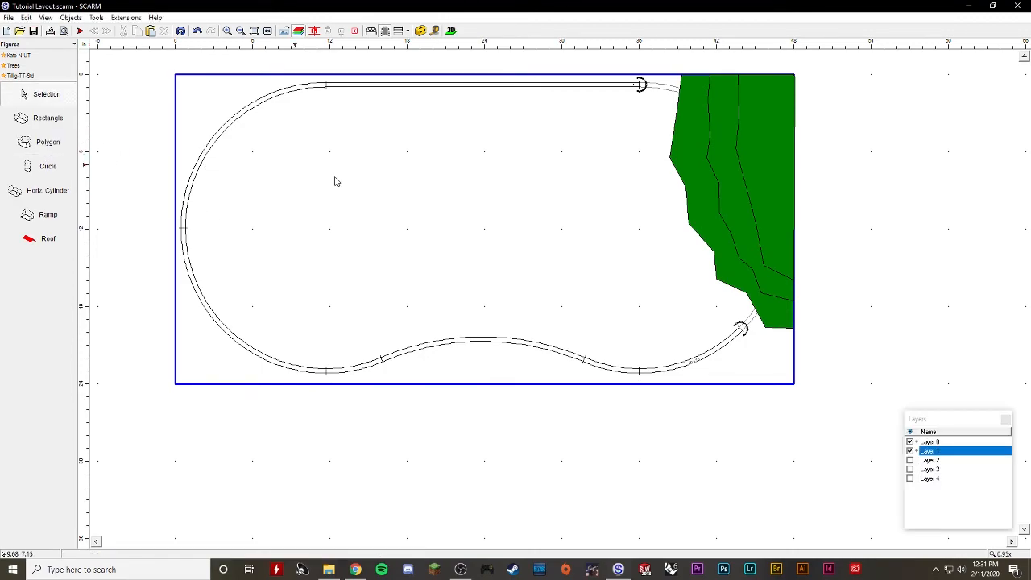
pyautogui.click(931, 460)
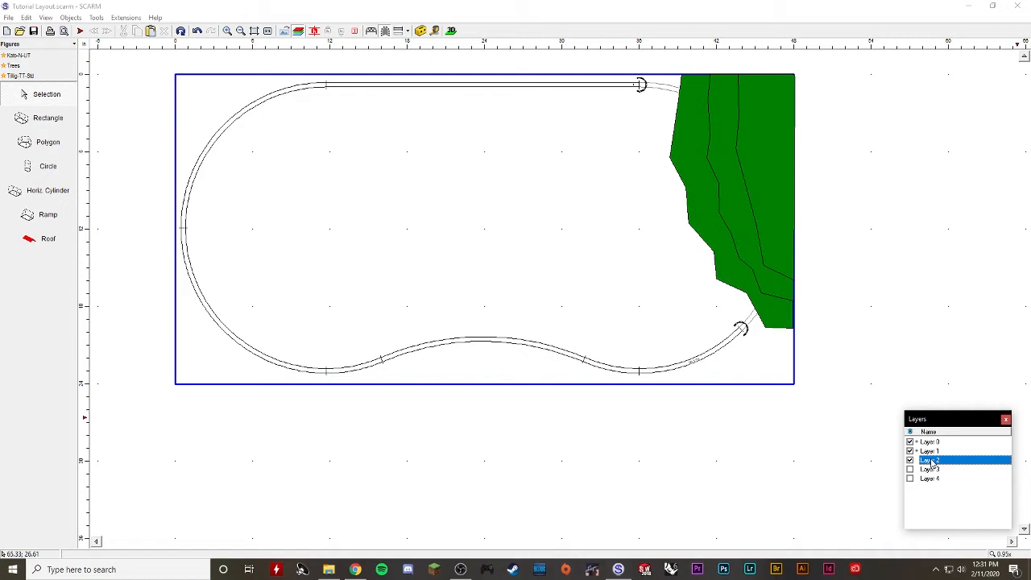
# Draw an irregular lake-shaped polygon inside the track loop, passing under the wavy track to the front baseboard edge between about 16.4 and 28 inches
pyautogui.click(62, 140)
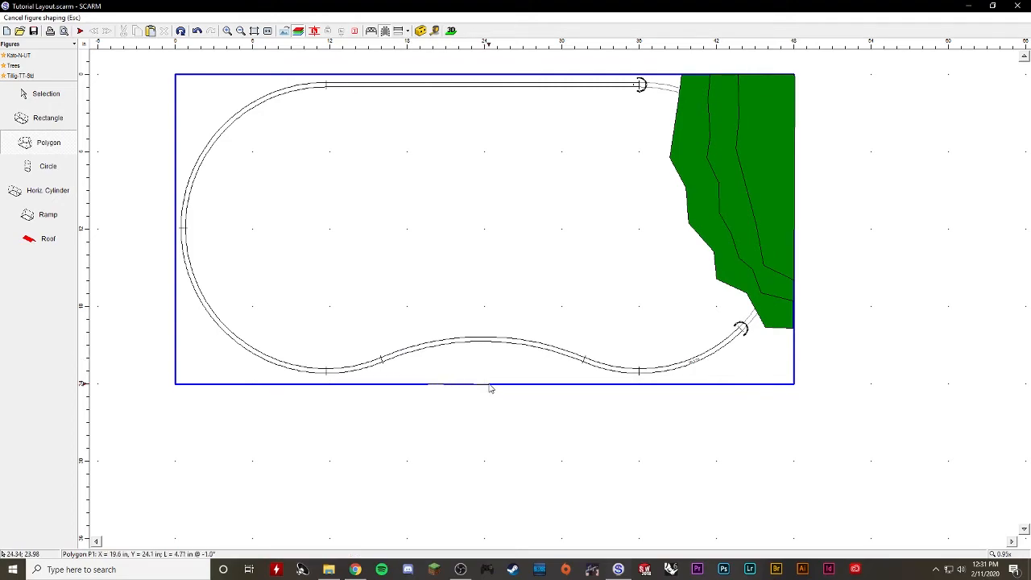
pyautogui.click(539, 385)
pyautogui.click(560, 287)
pyautogui.click(523, 243)
pyautogui.click(473, 236)
pyautogui.click(446, 179)
pyautogui.click(392, 174)
pyautogui.click(328, 155)
pyautogui.click(315, 122)
pyautogui.click(269, 129)
pyautogui.click(234, 155)
pyautogui.click(216, 186)
pyautogui.click(216, 232)
pyautogui.click(225, 272)
pyautogui.click(256, 295)
pyautogui.click(286, 317)
pyautogui.click(364, 321)
pyautogui.click(386, 297)
pyautogui.click(429, 286)
pyautogui.click(460, 304)
pyautogui.click(457, 326)
pyautogui.click(450, 332)
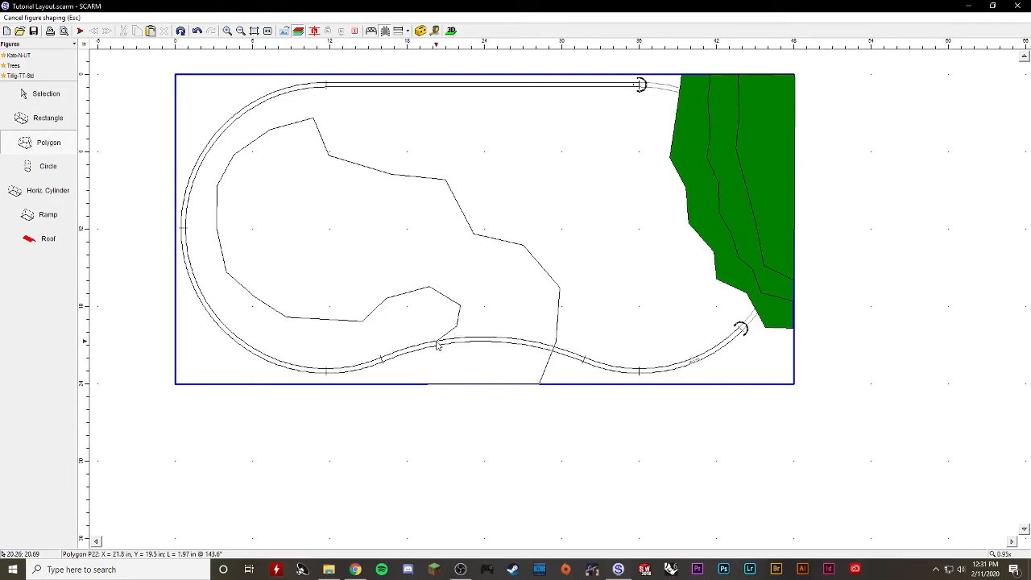
pyautogui.click(390, 385)
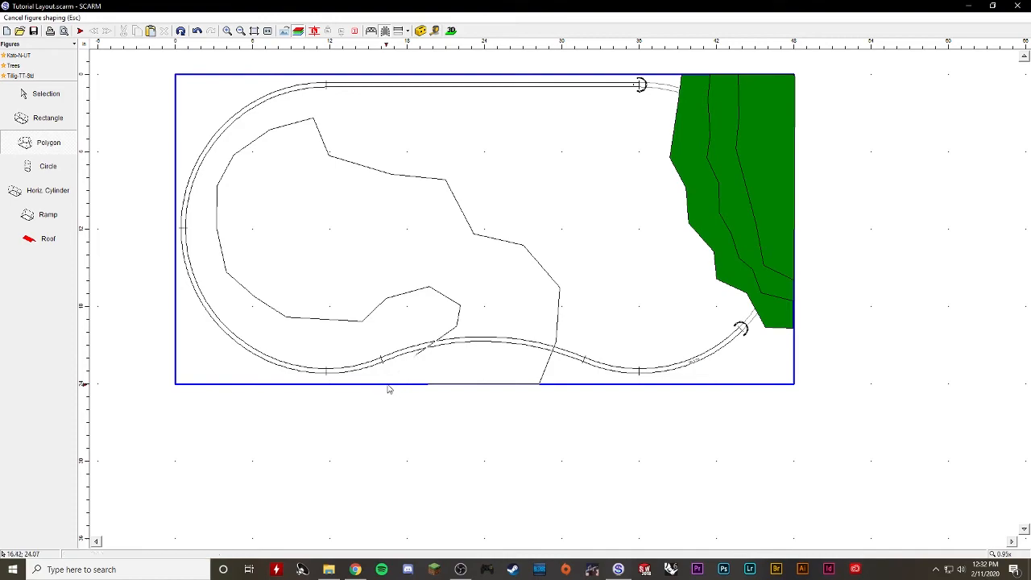
pyautogui.doubleClick(419, 387)
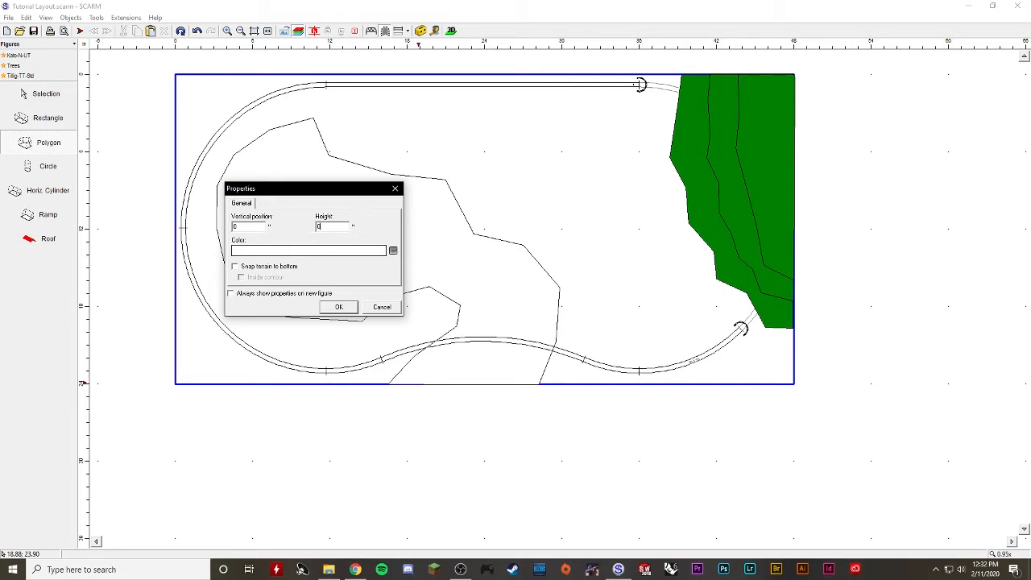
# Make the lake polygon transparent with the terrain snapped to its bottom, and check the basin in the 3D view
pyautogui.click(235, 267)
pyautogui.click(393, 251)
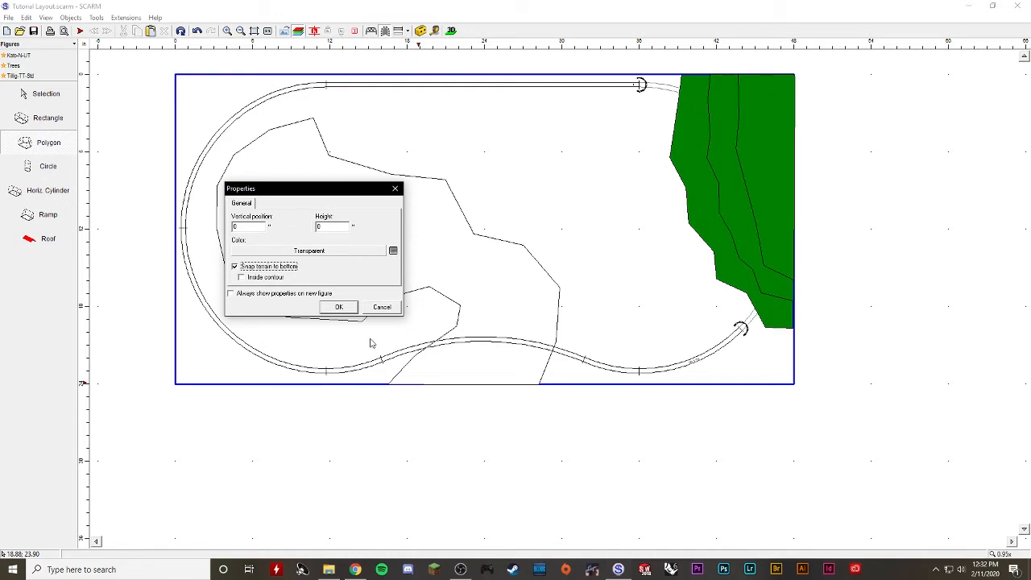
pyautogui.click(339, 306)
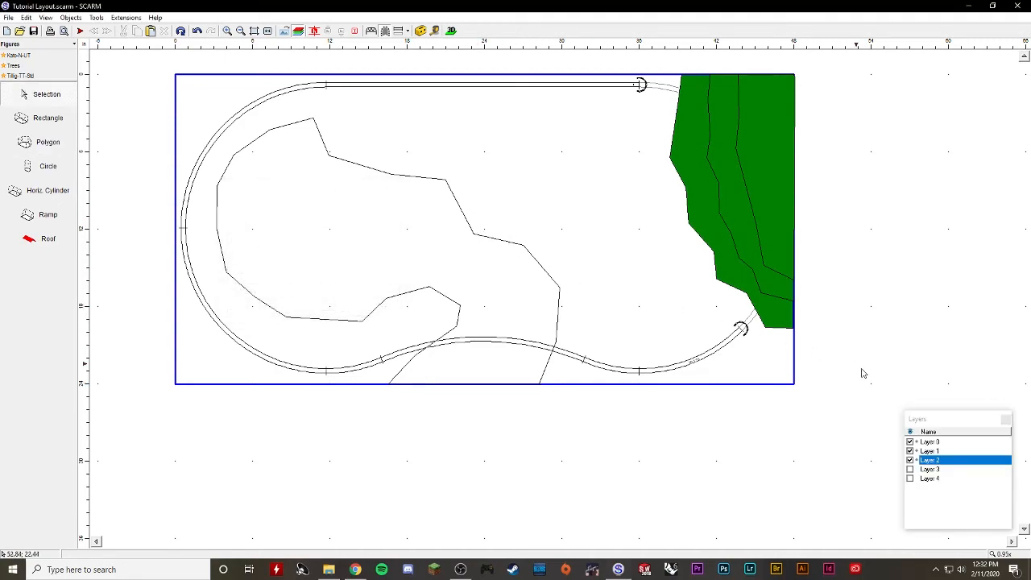
pyautogui.click(457, 32)
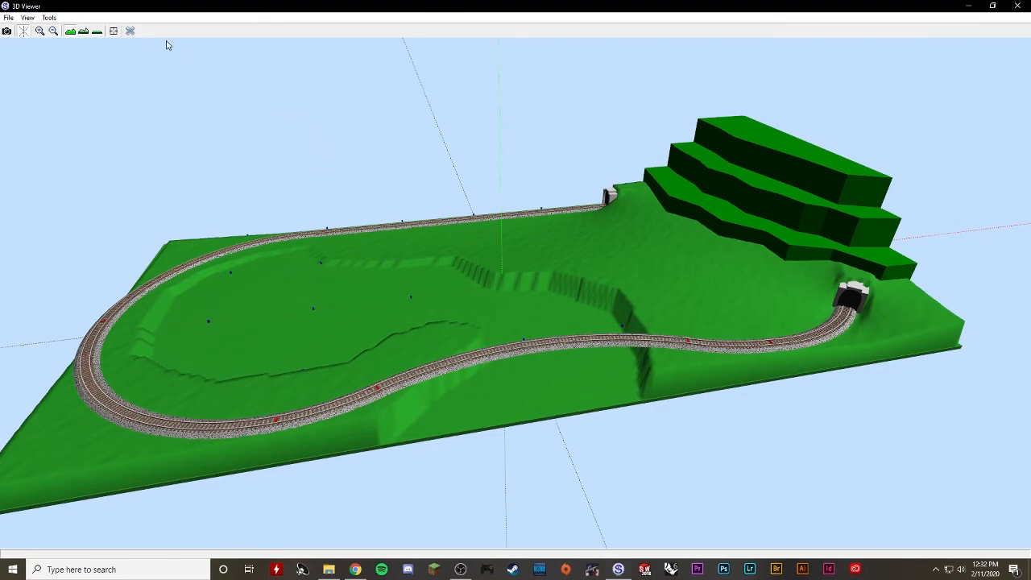
pyautogui.click(130, 31)
# Give the lake polygon a height of .25 inches and a medium blue color
pyautogui.click(455, 200)
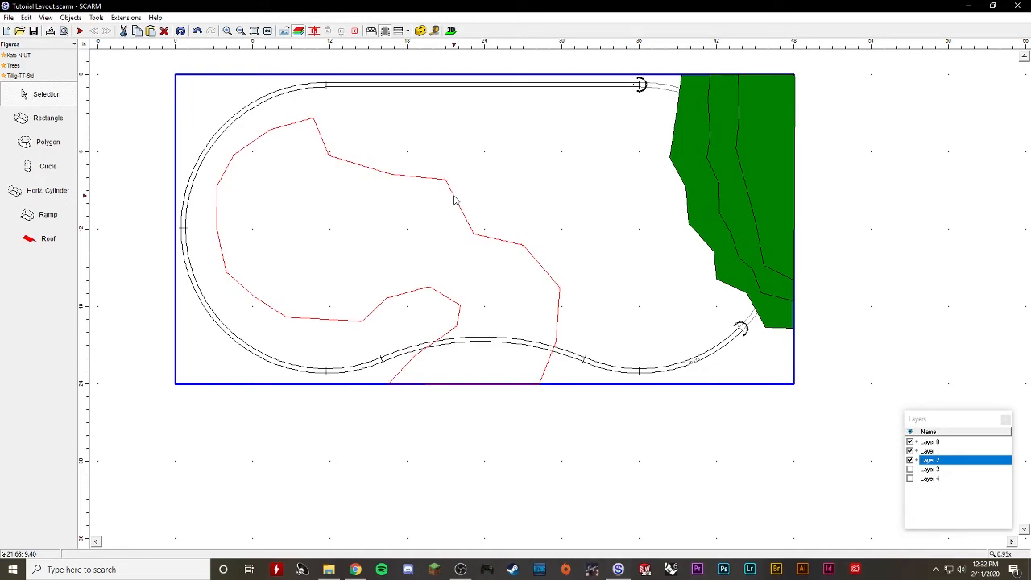
pyautogui.rightClick(364, 169)
pyautogui.click(416, 336)
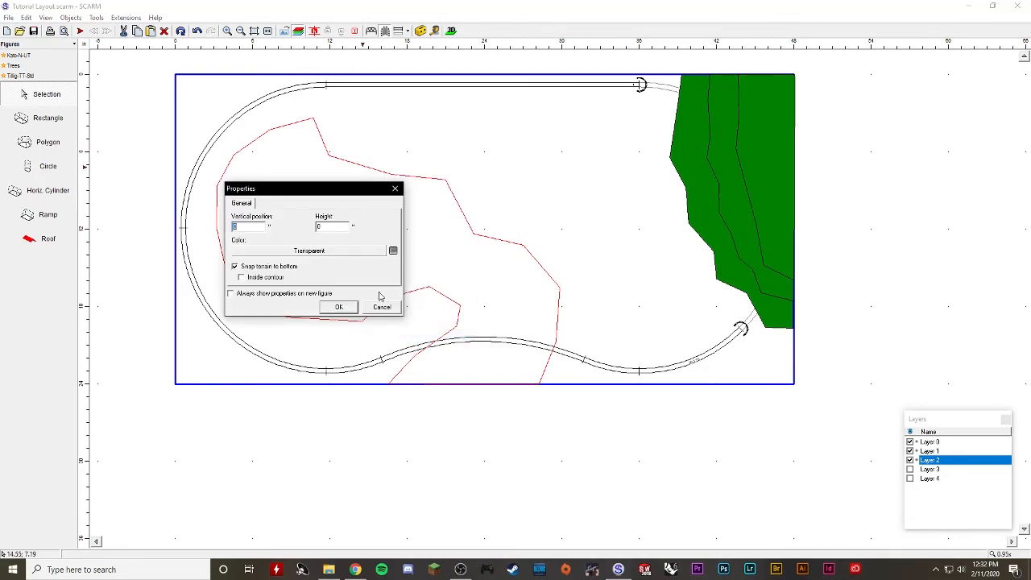
pyautogui.click(327, 227)
pyautogui.press('BackSpace')
pyautogui.write('25')
pyautogui.click(351, 253)
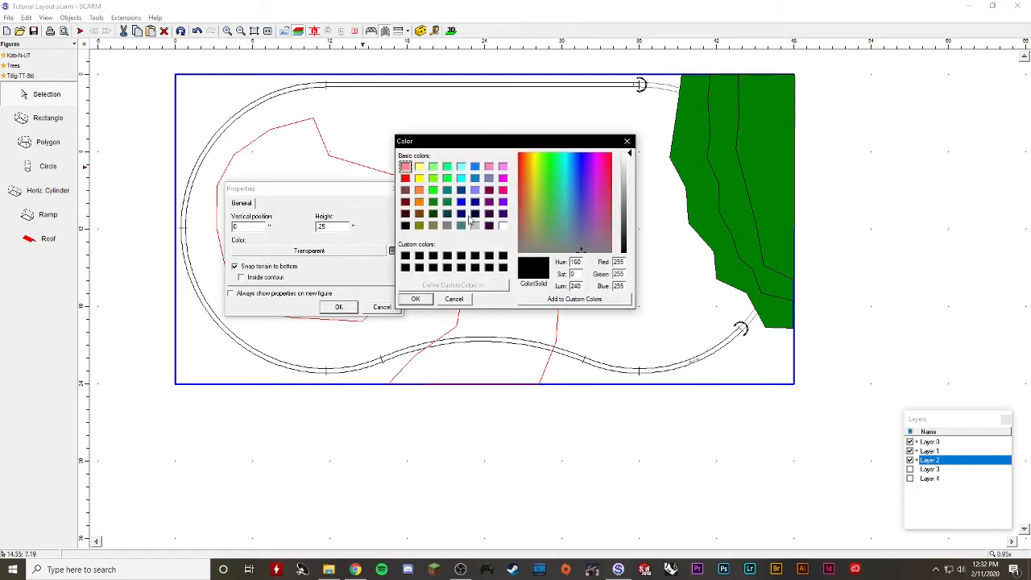
pyautogui.click(462, 191)
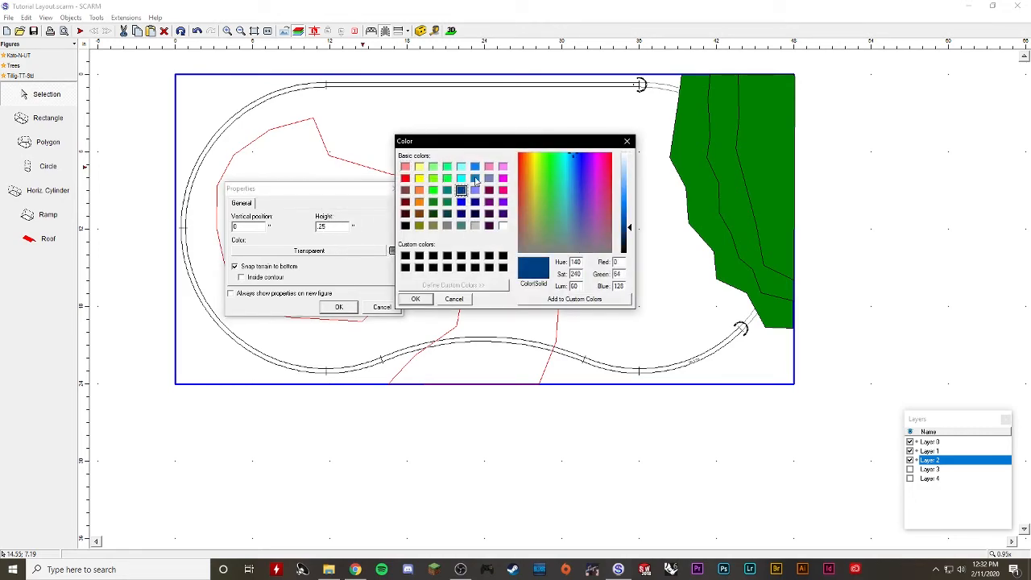
pyautogui.click(475, 179)
pyautogui.click(415, 299)
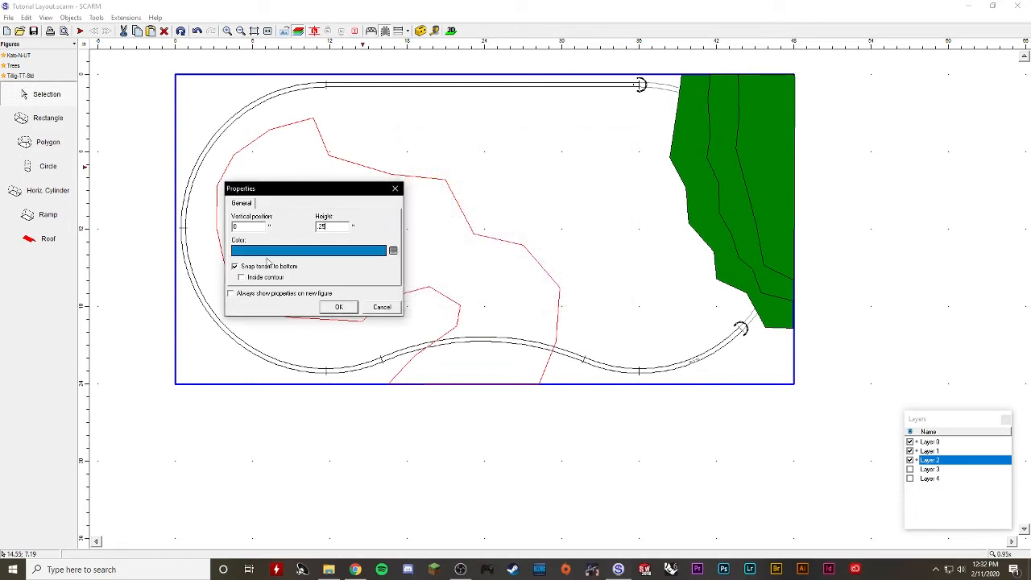
pyautogui.click(339, 306)
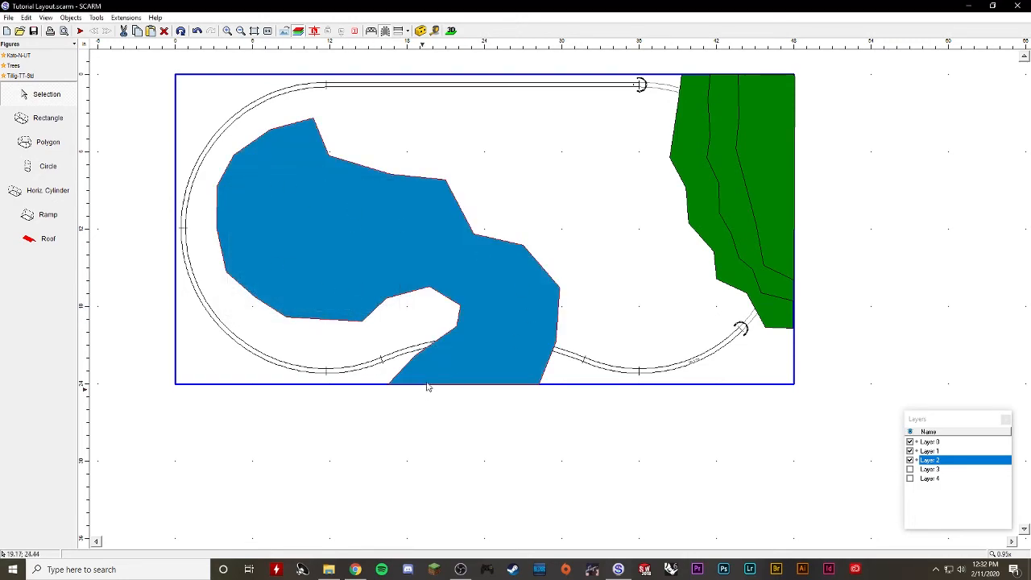
# Inspect the blue water and the track crossing over it from several angles in the 3D view
pyautogui.click(452, 31)
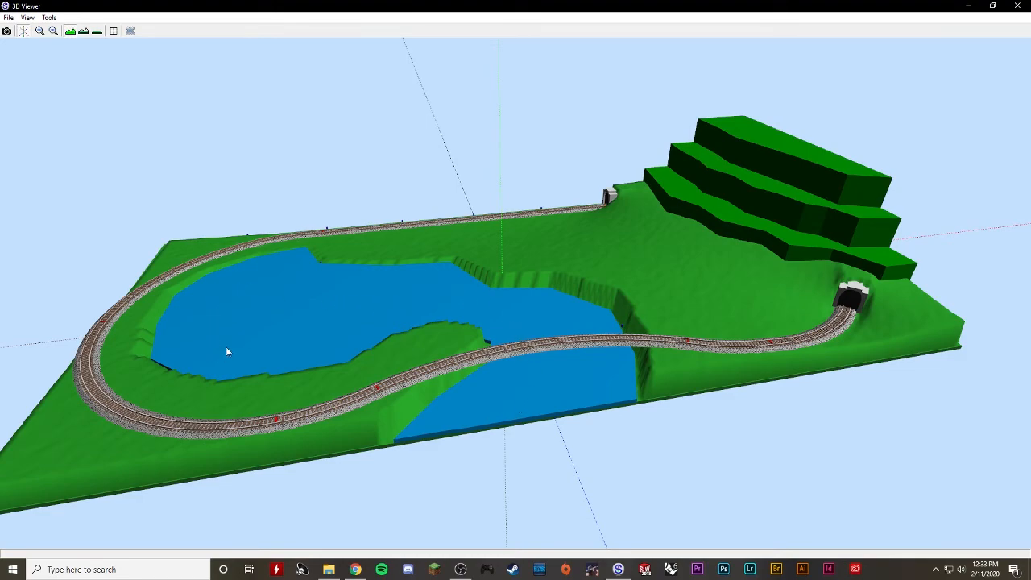
pyautogui.moveTo(555, 389); pyautogui.dragTo(579, 481)
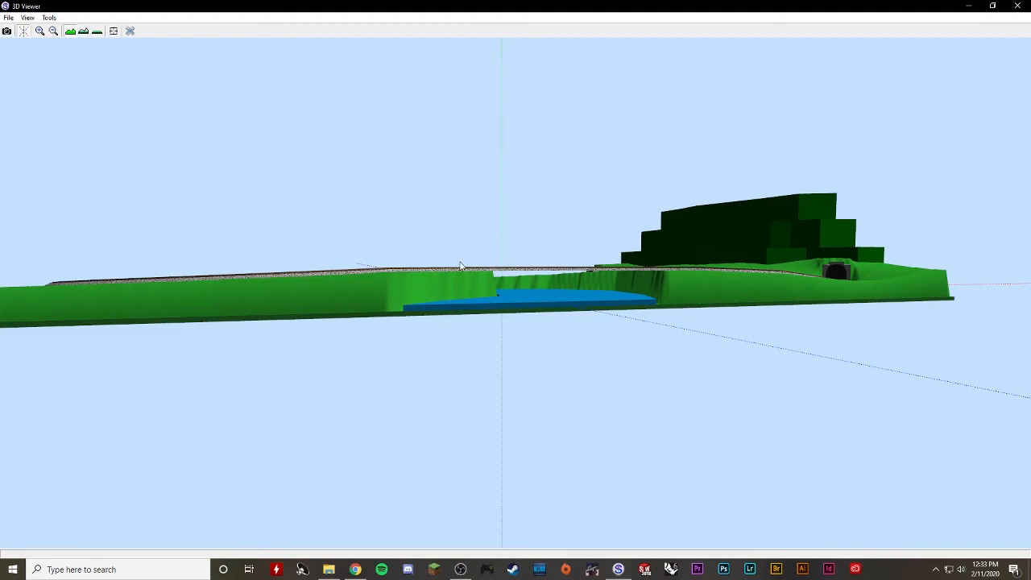
pyautogui.moveTo(685, 305); pyautogui.dragTo(678, 307)
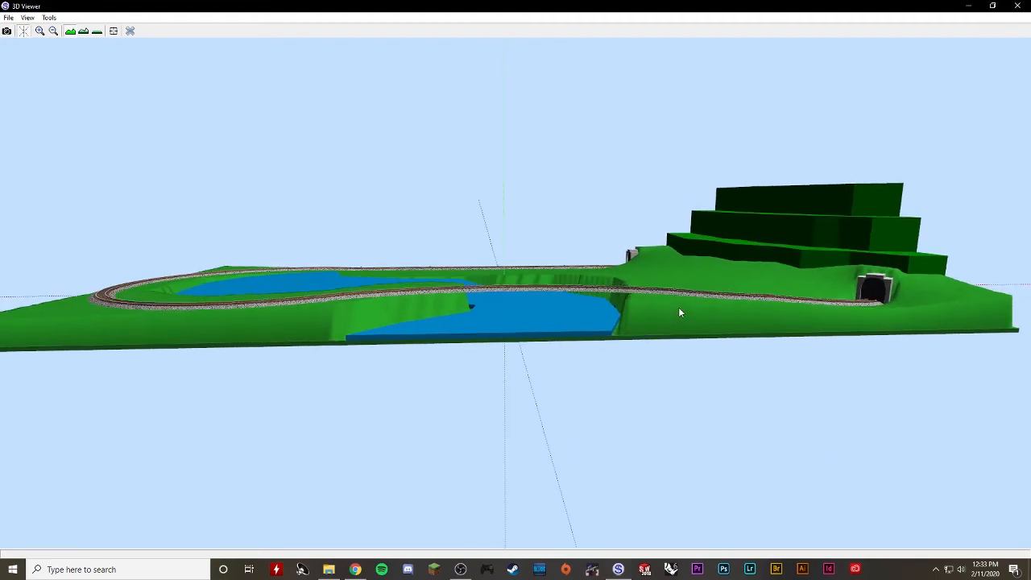
pyautogui.moveTo(563, 318); pyautogui.dragTo(587, 330)
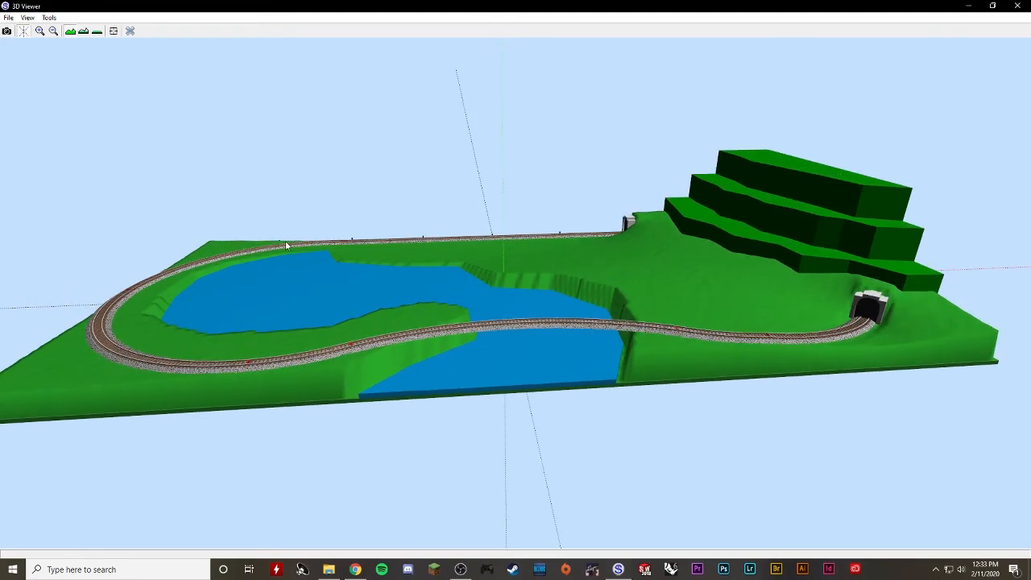
pyautogui.click(129, 30)
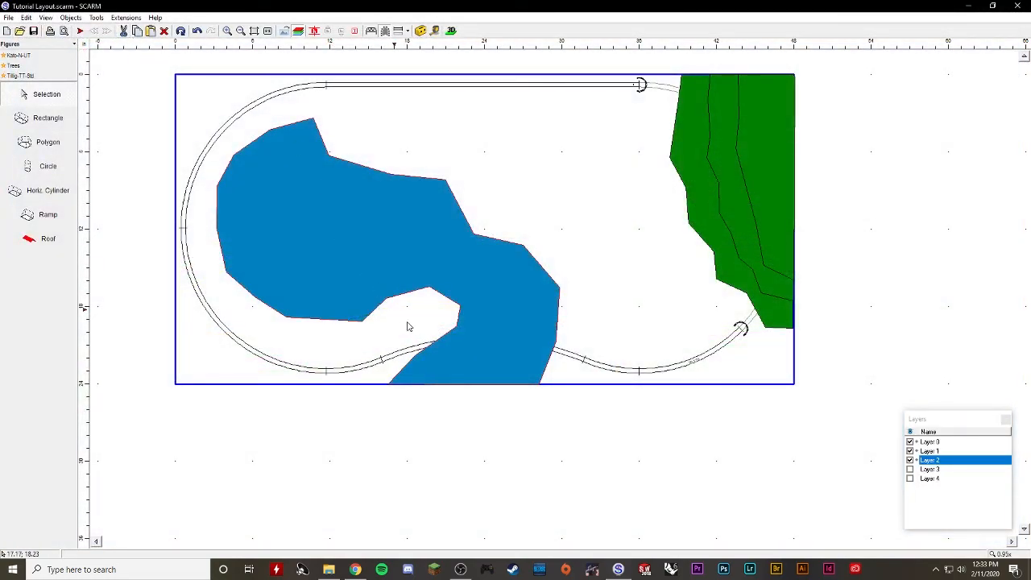
# Make Layer 0 the active layer and hide Layer 2
pyautogui.click(939, 443)
pyautogui.click(912, 460)
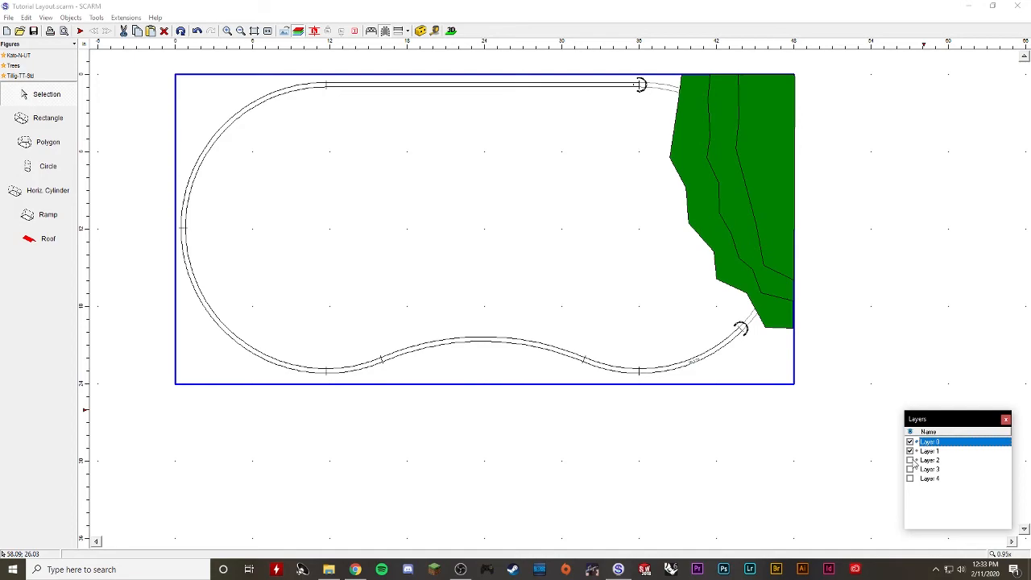
# Hide Layer 1 and turn the curved flex track section at the lake crossing into a bridge
pyautogui.click(910, 451)
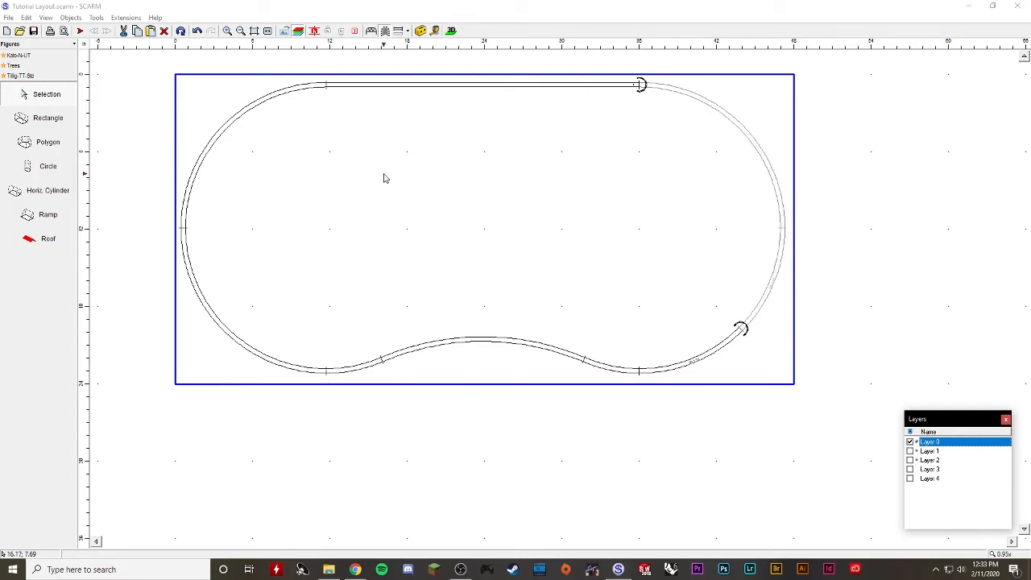
pyautogui.click(519, 344)
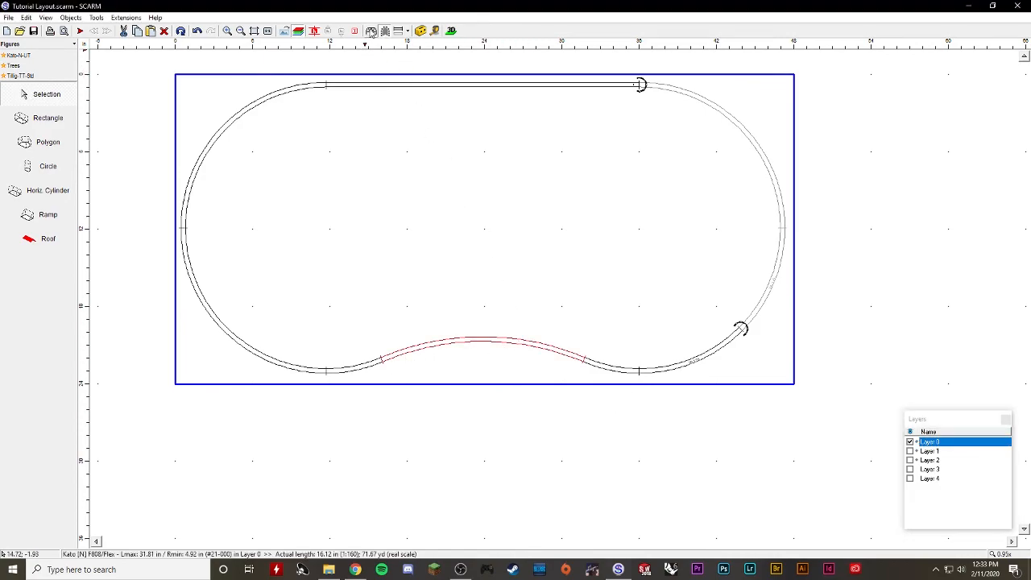
pyautogui.click(371, 30)
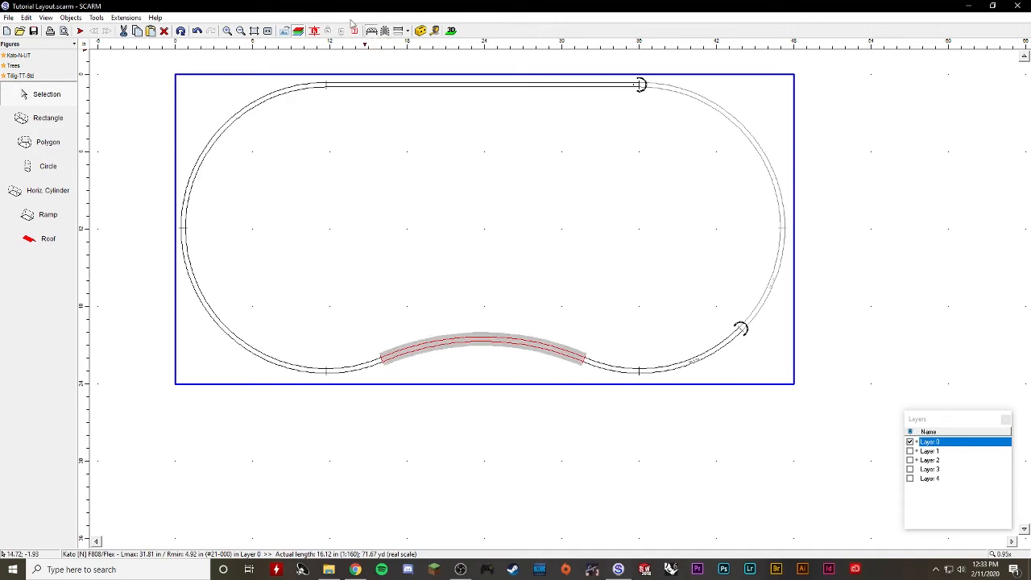
# Inspect the bridge over the water from several angles in the 3D view, then return to the 2D plan
pyautogui.click(451, 30)
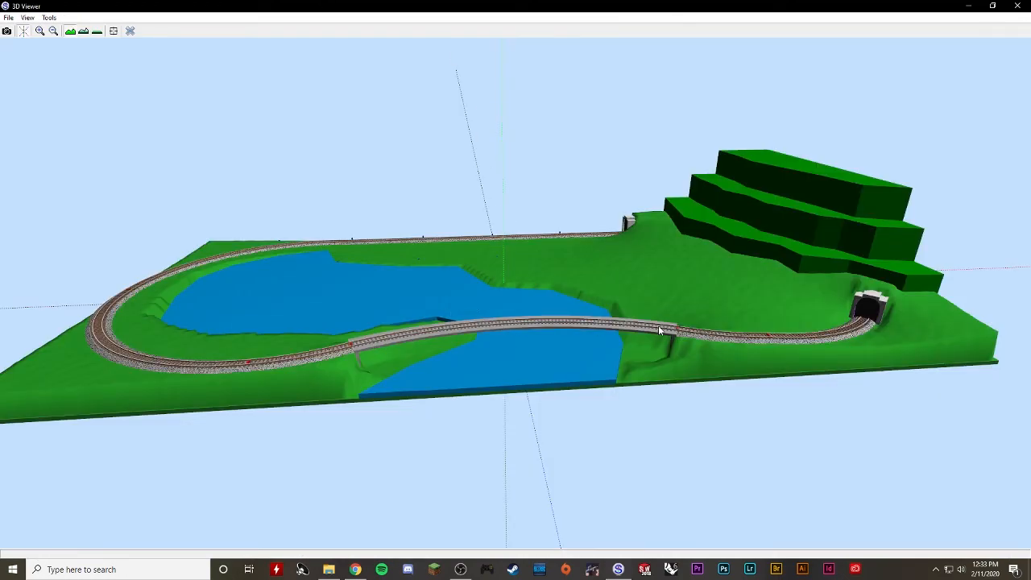
pyautogui.moveTo(558, 425); pyautogui.dragTo(646, 402)
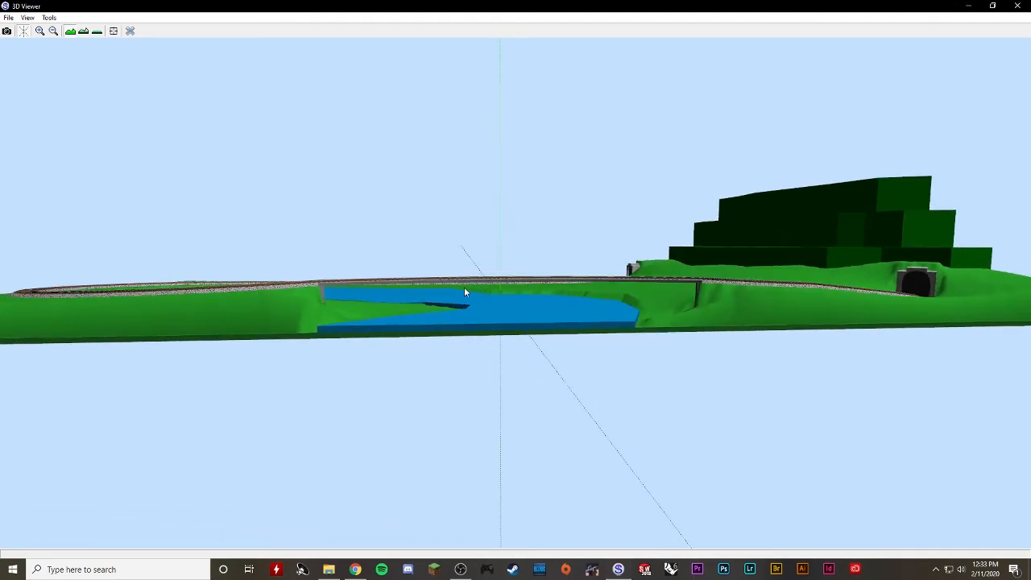
pyautogui.moveTo(626, 365); pyautogui.dragTo(622, 368)
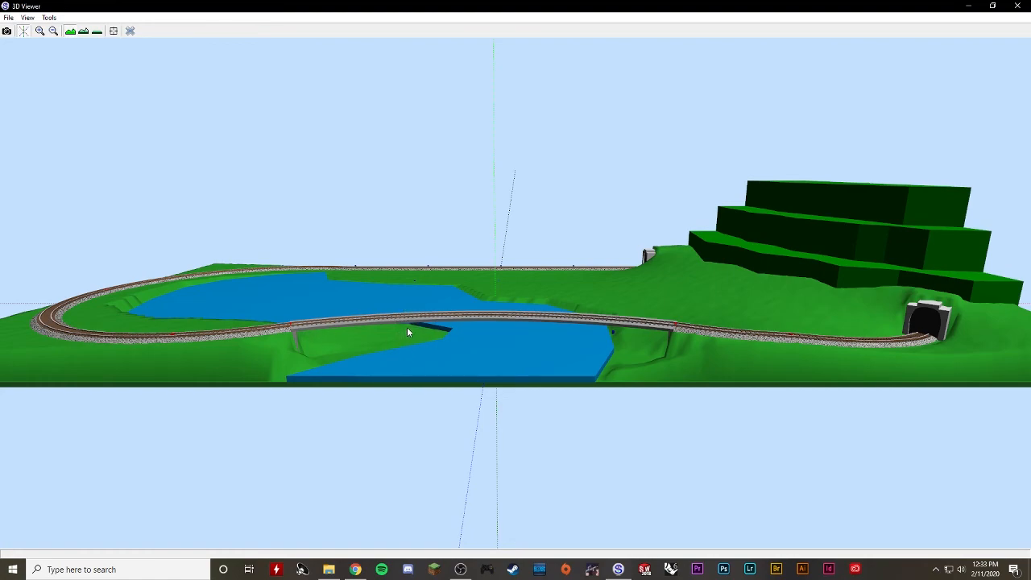
pyautogui.moveTo(434, 345); pyautogui.dragTo(447, 363)
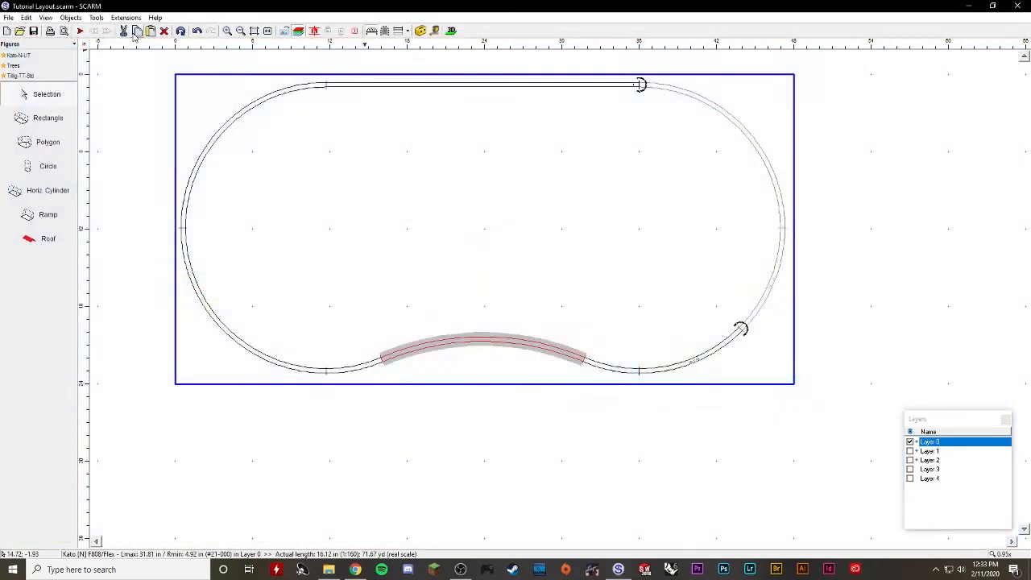
pyautogui.click(130, 31)
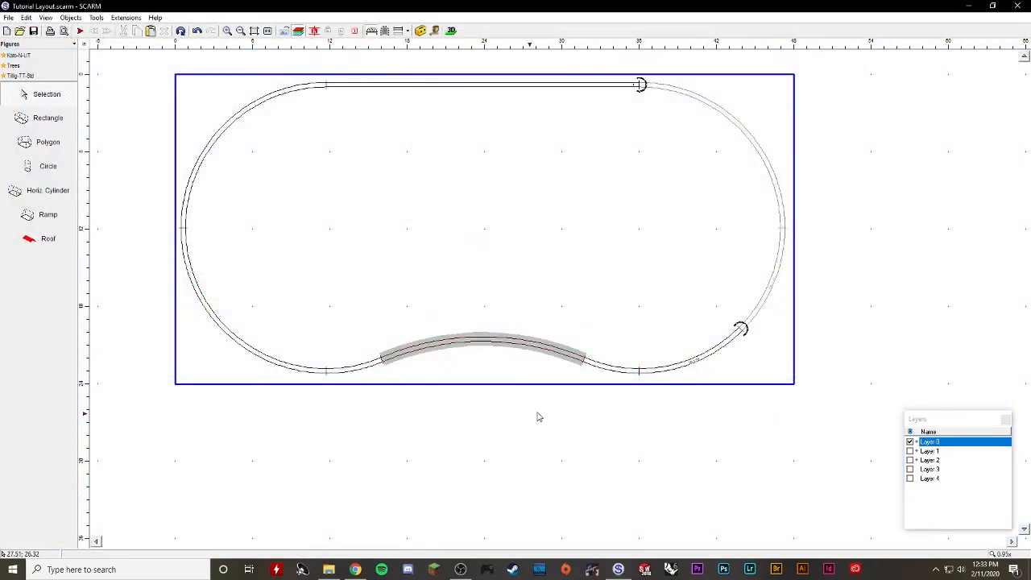
# Make Layer 1 and Layer 2 visible again on the plan
pyautogui.click(911, 452)
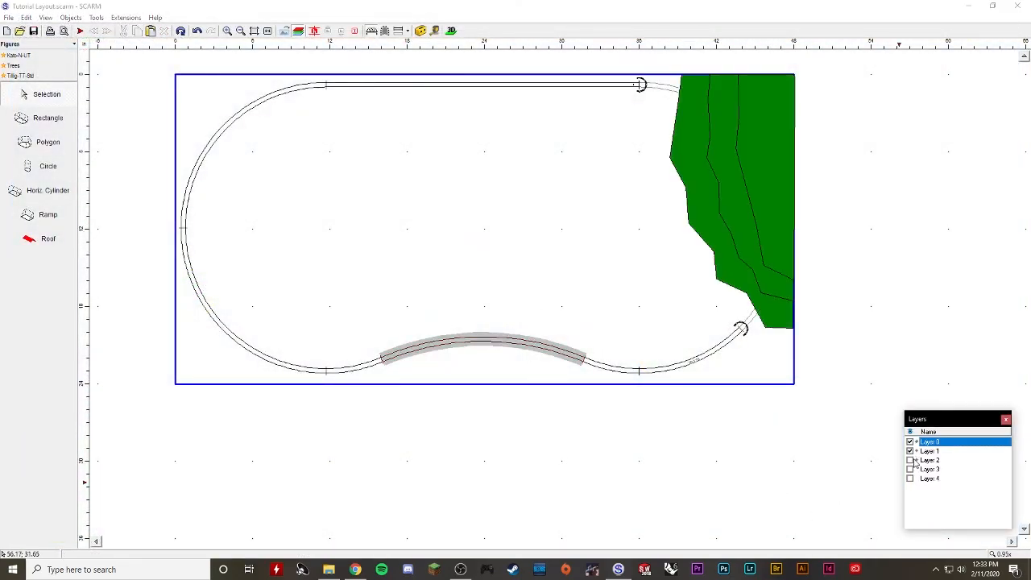
pyautogui.click(911, 460)
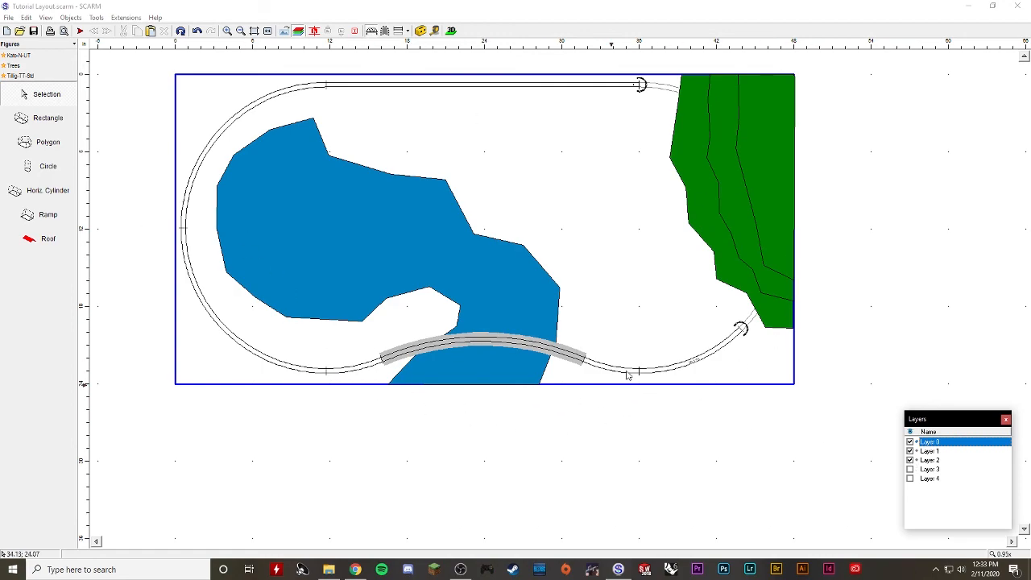